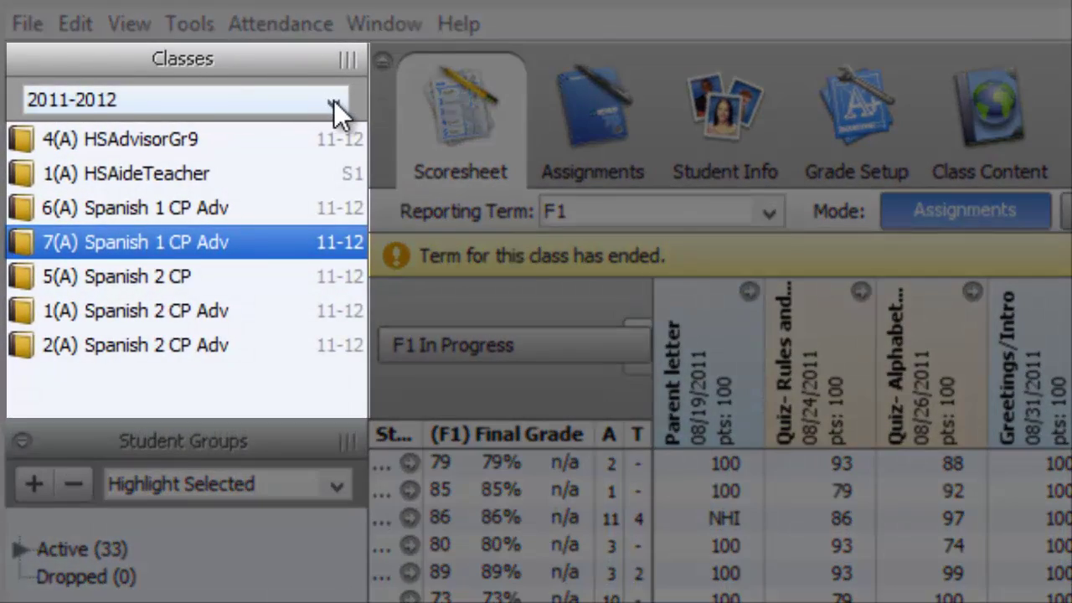
# - Show the classes of the 2013-2014 Year and open Grade Setup for the 3(A) Spanish 3 CP class
pyautogui.click(334, 103)
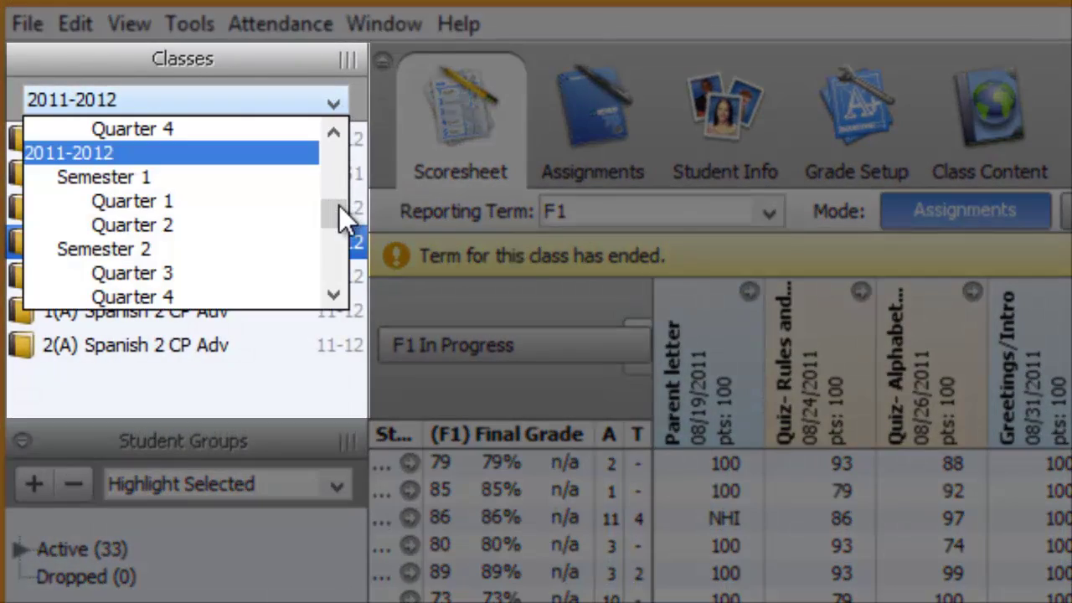
pyautogui.moveTo(339, 206); pyautogui.dragTo(331, 159)
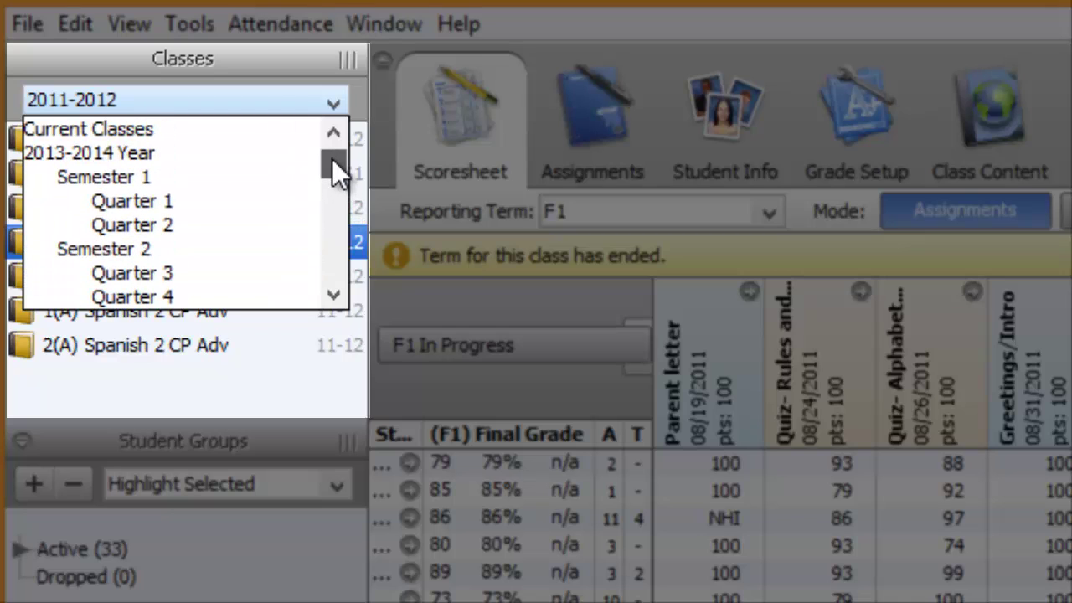
pyautogui.click(288, 157)
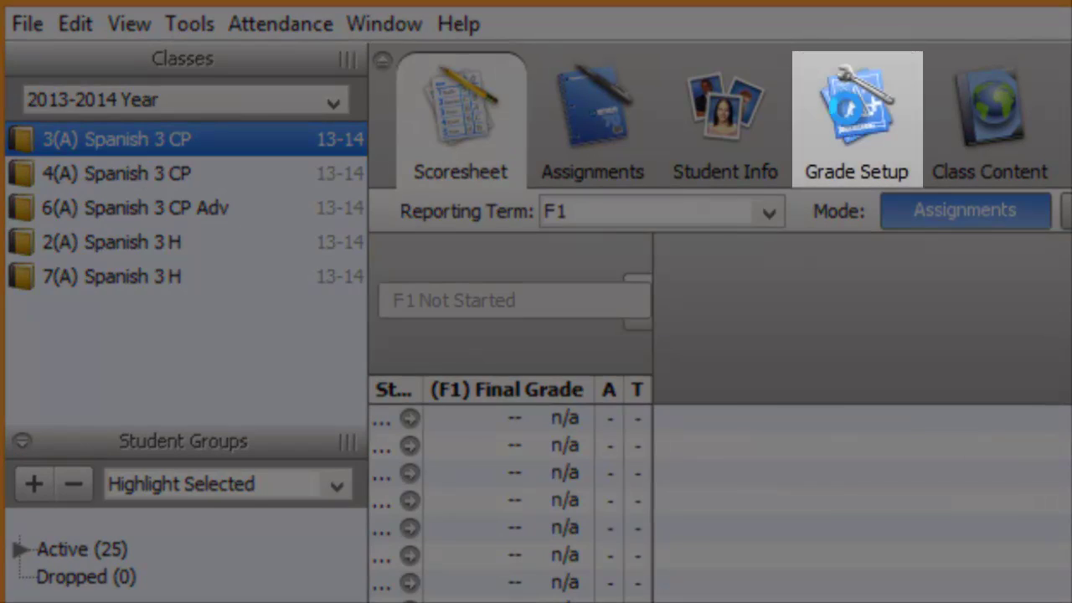
pyautogui.click(854, 109)
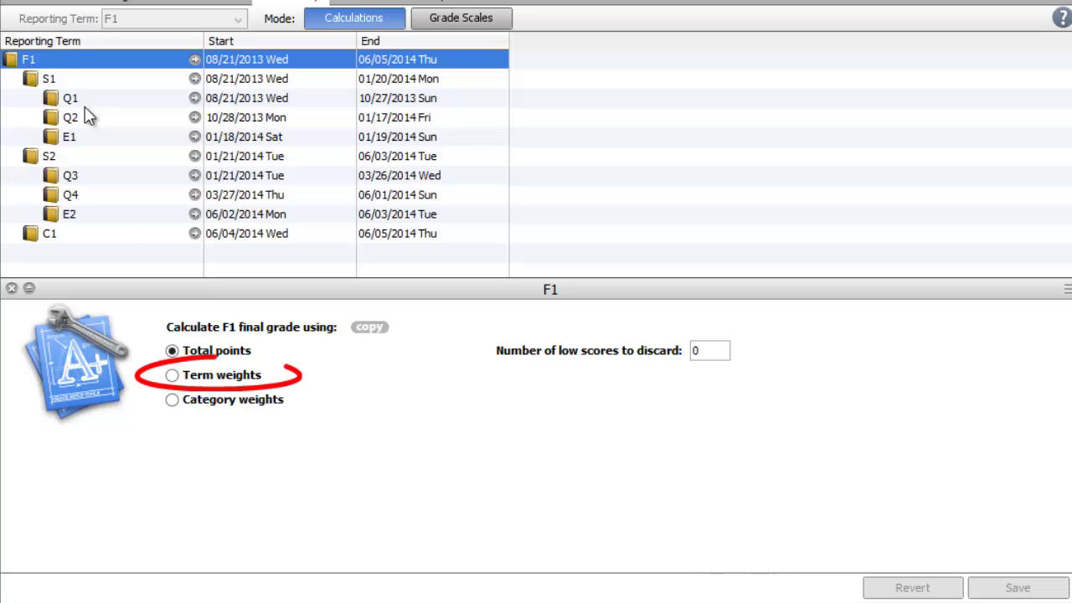
# - Calculate the F1 final grade using term weights of 50 for S1, 50 for S2 and 0 for C1, and save
pyautogui.click(173, 375)
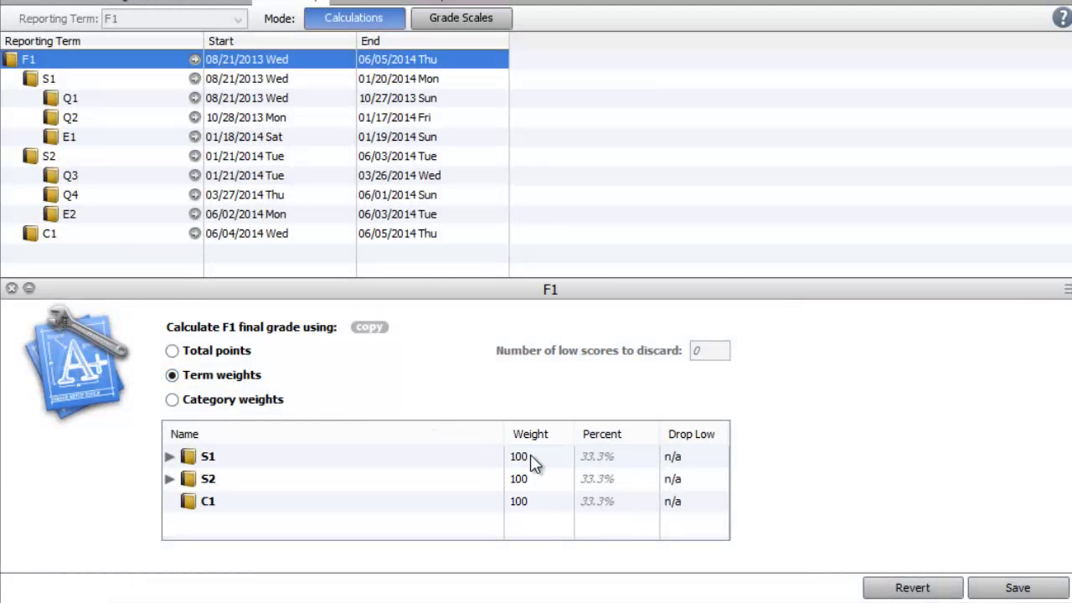
pyautogui.click(530, 454)
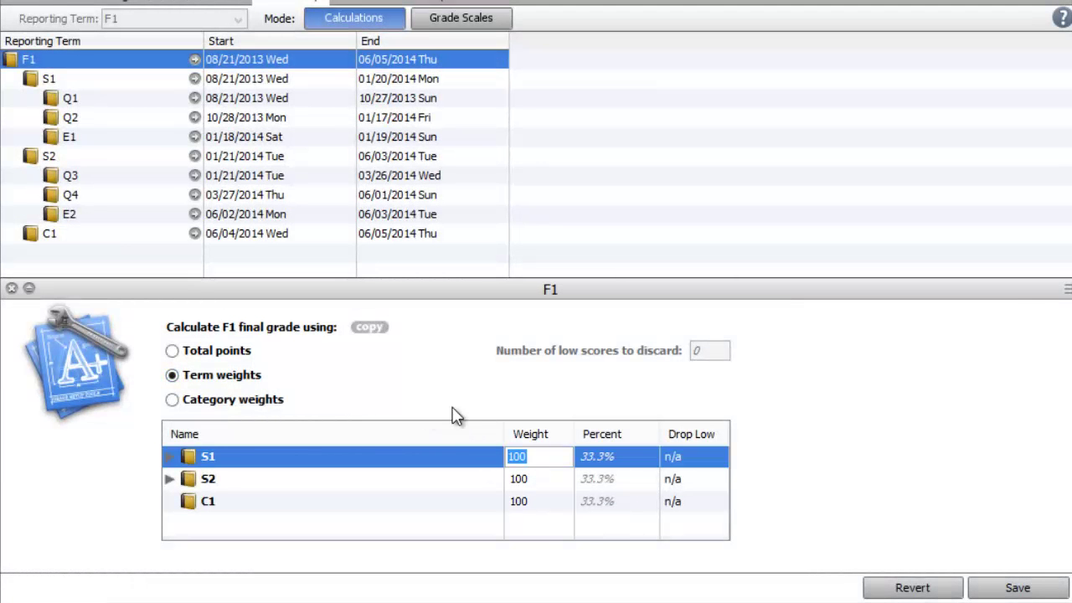
pyautogui.write('50')
pyautogui.click(533, 479)
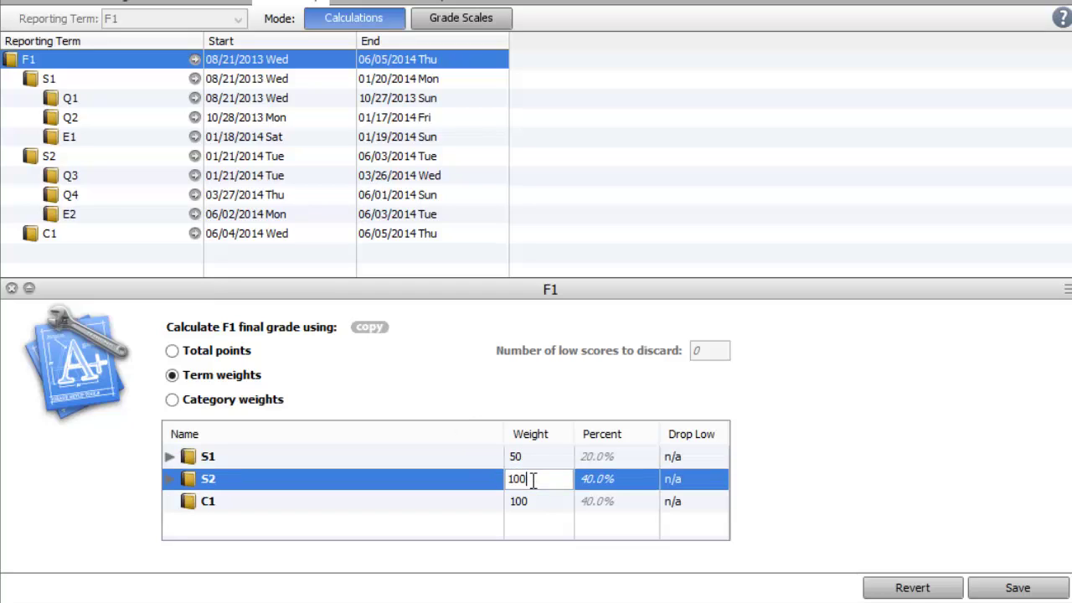
pyautogui.press('BackSpace')
pyautogui.press('BackSpace')
pyautogui.press('BackSpace')
pyautogui.write('50')
pyautogui.click(523, 500)
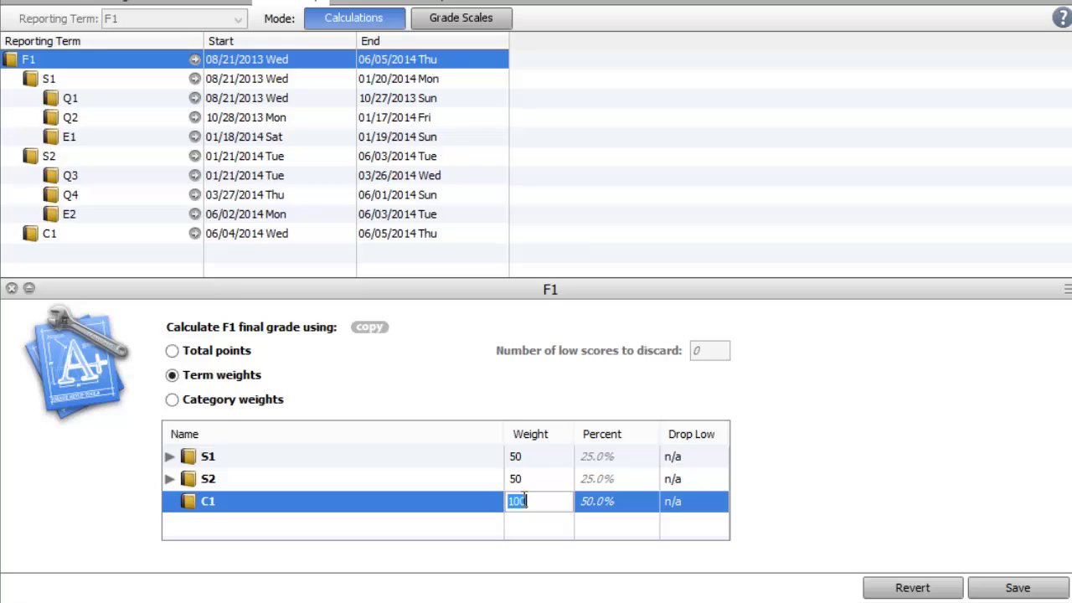
pyautogui.write('0')
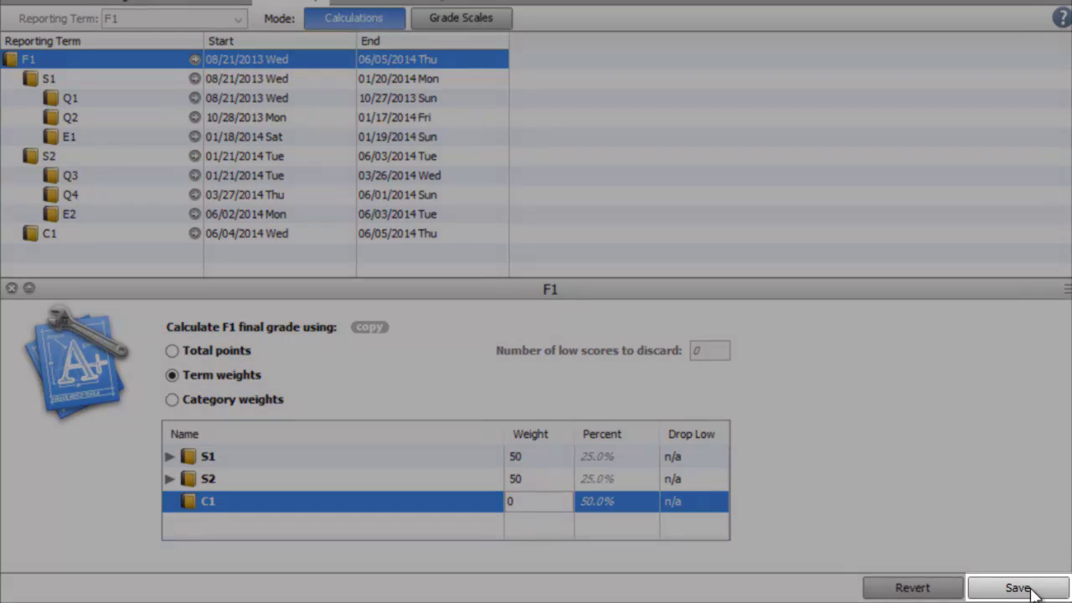
pyautogui.click(1023, 587)
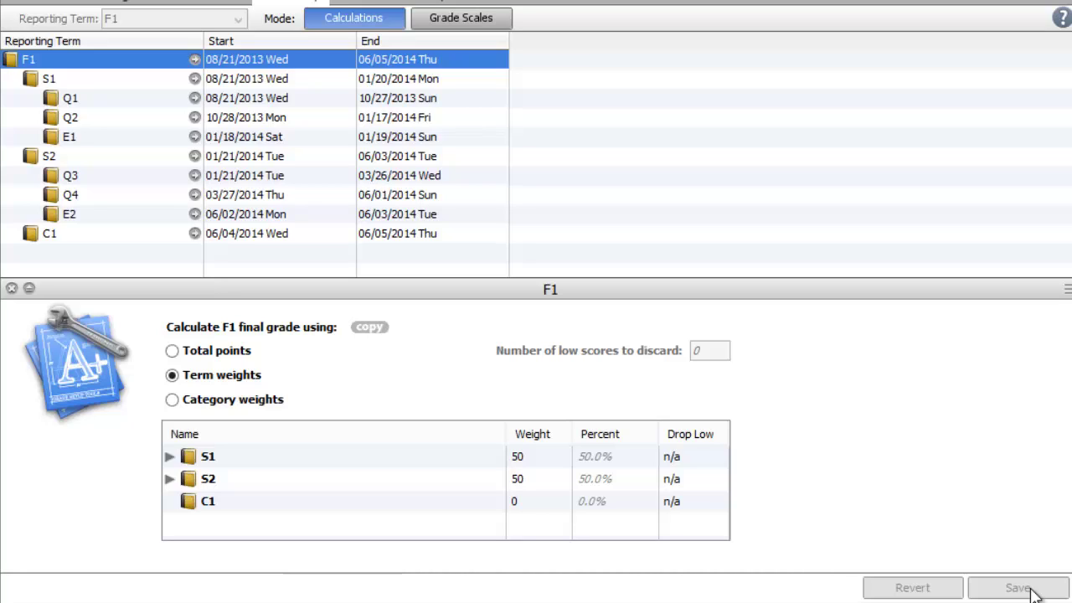
# - Change the F1 term weights to 40 for S1, 40 for S2 and 20 for C1, and save
pyautogui.click(533, 456)
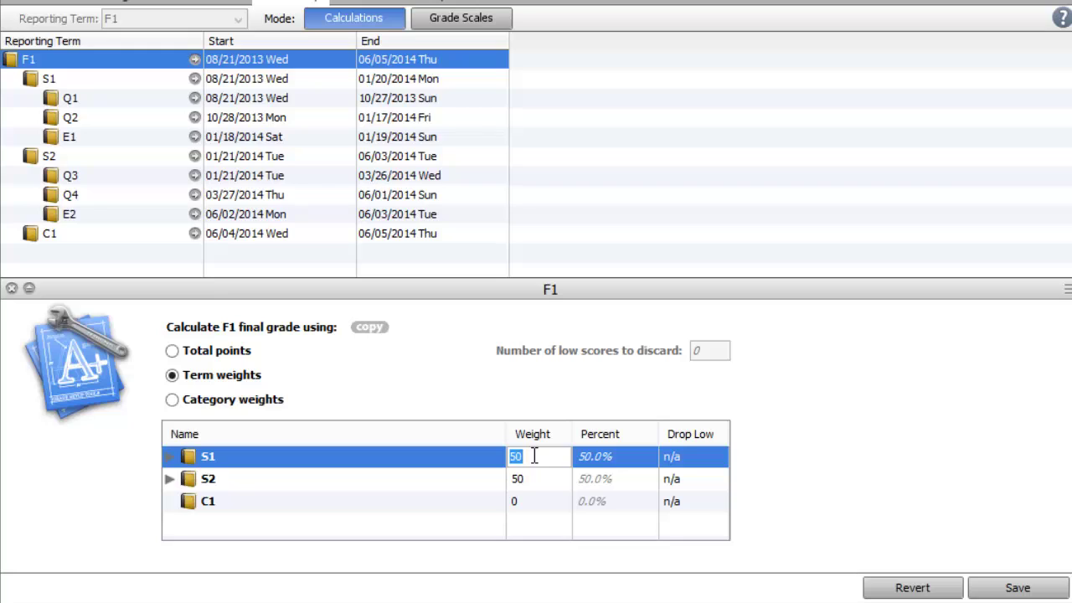
pyautogui.write('40')
pyautogui.click(530, 479)
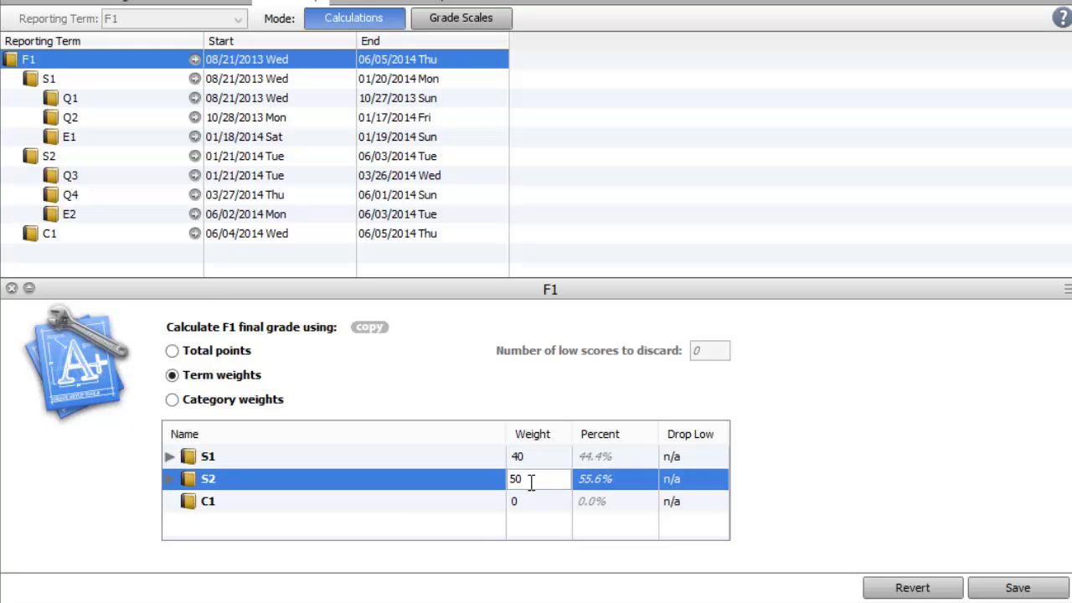
pyautogui.doubleClick(530, 483)
pyautogui.write('40')
pyautogui.click(530, 503)
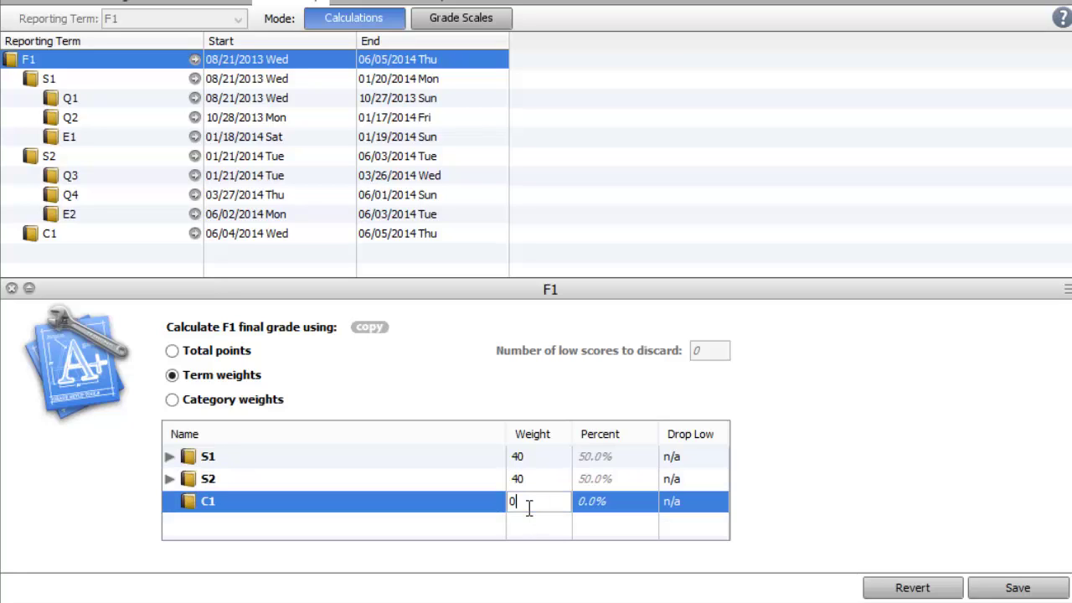
pyautogui.press('BackSpace')
pyautogui.write('20')
pyautogui.click(1001, 591)
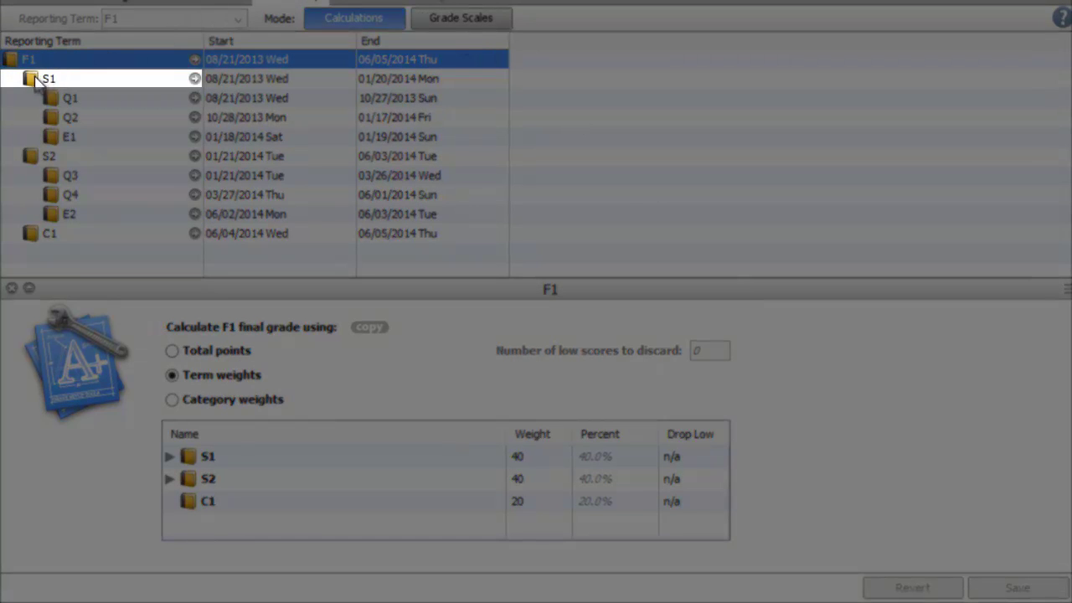
# - Calculate the S1 final grade using term weights of 40 for Q1, 40 for Q2 and 20 for E1, and save
pyautogui.click(33, 80)
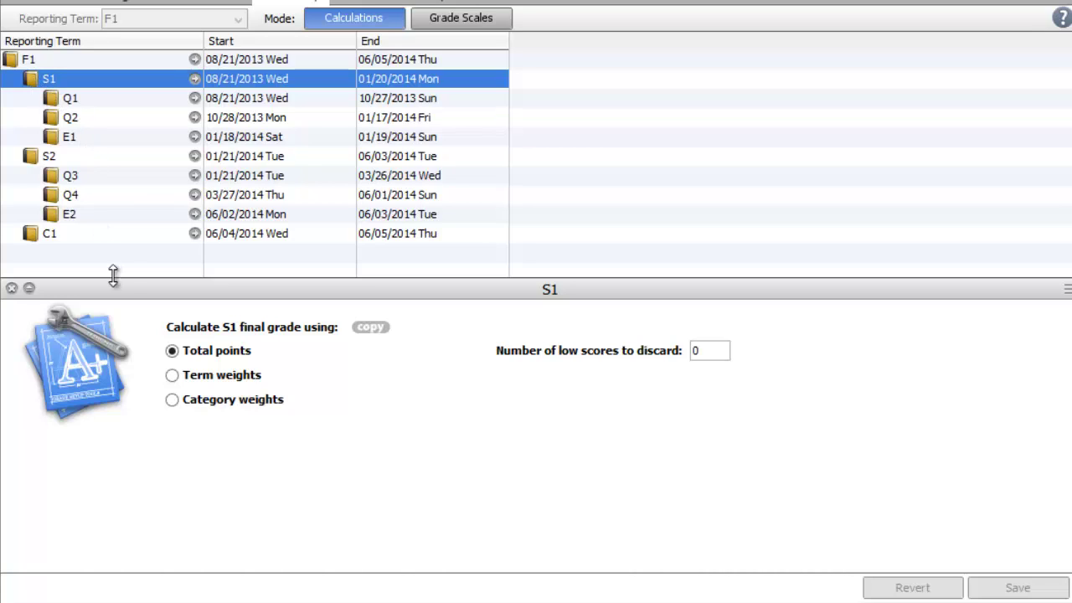
pyautogui.click(171, 375)
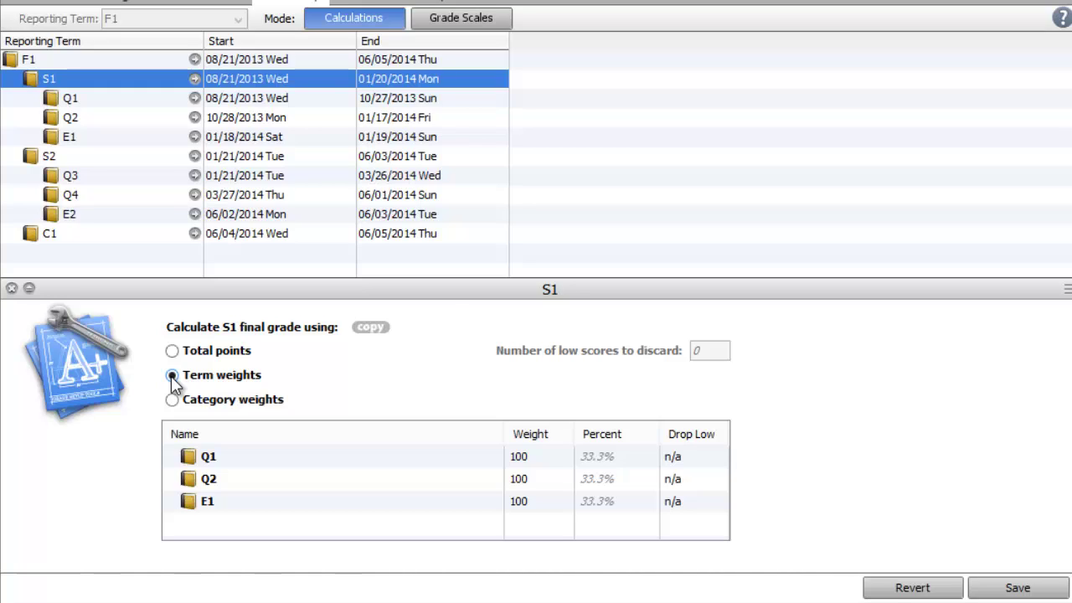
pyautogui.click(526, 459)
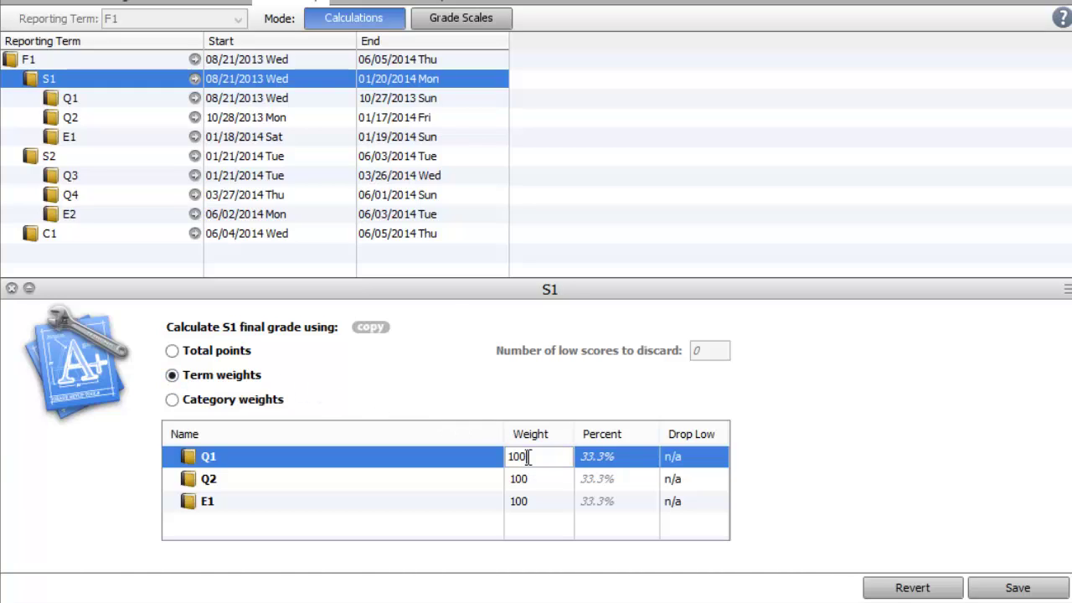
pyautogui.doubleClick(523, 452)
pyautogui.write('40')
pyautogui.doubleClick(525, 478)
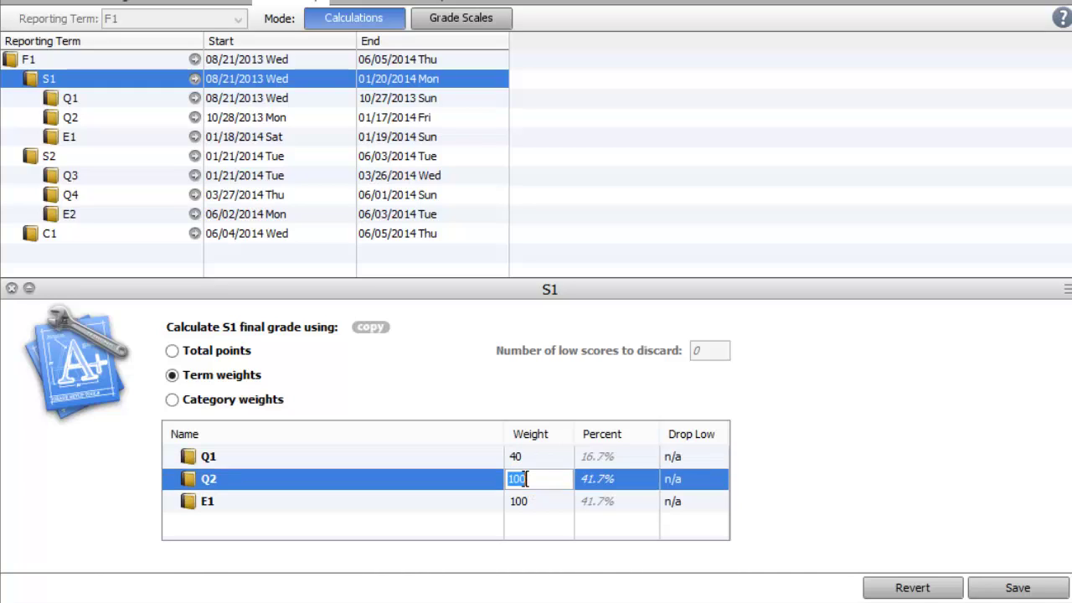
pyautogui.write('40')
pyautogui.click(515, 503)
pyautogui.doubleClick(515, 500)
pyautogui.write('20')
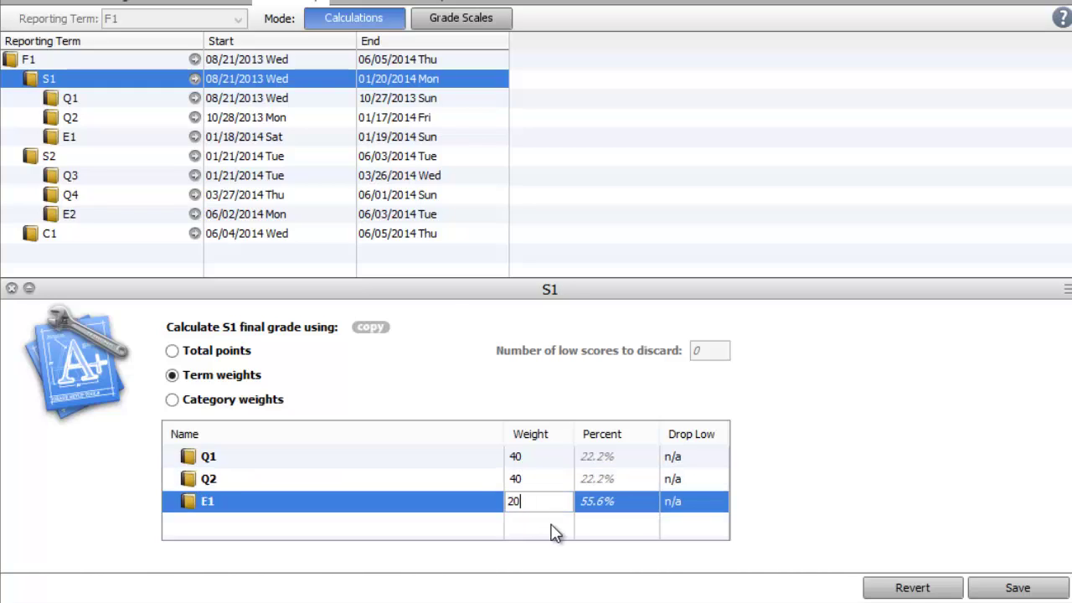
pyautogui.press('Return')
pyautogui.click(1001, 593)
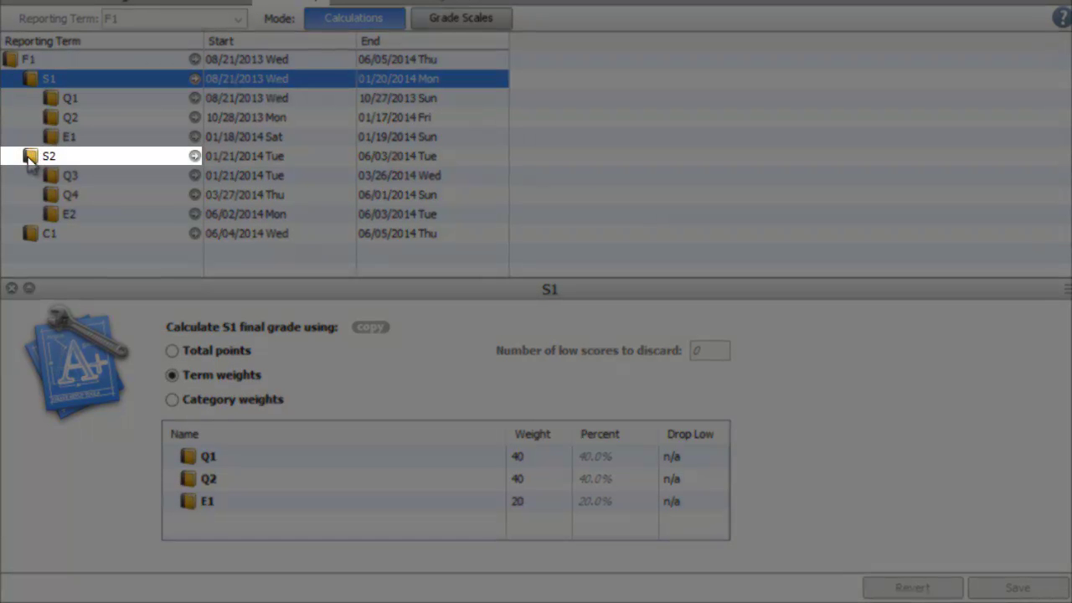
# - Calculate the S2 final grade using term weights of 40 for Q3, 40 for Q4 and 20 for E2, and save
pyautogui.click(31, 161)
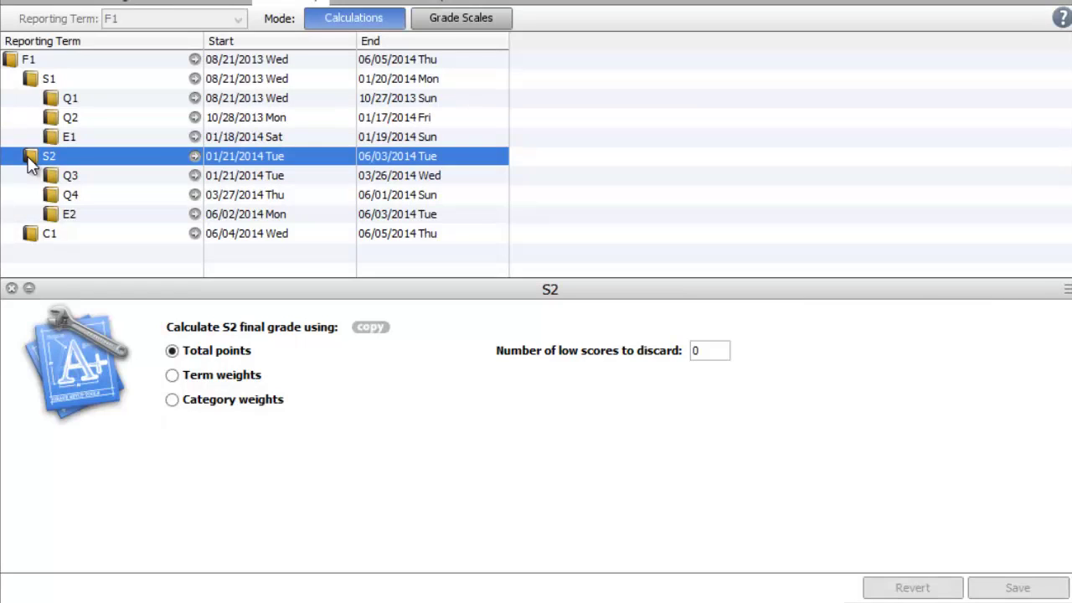
pyautogui.click(176, 377)
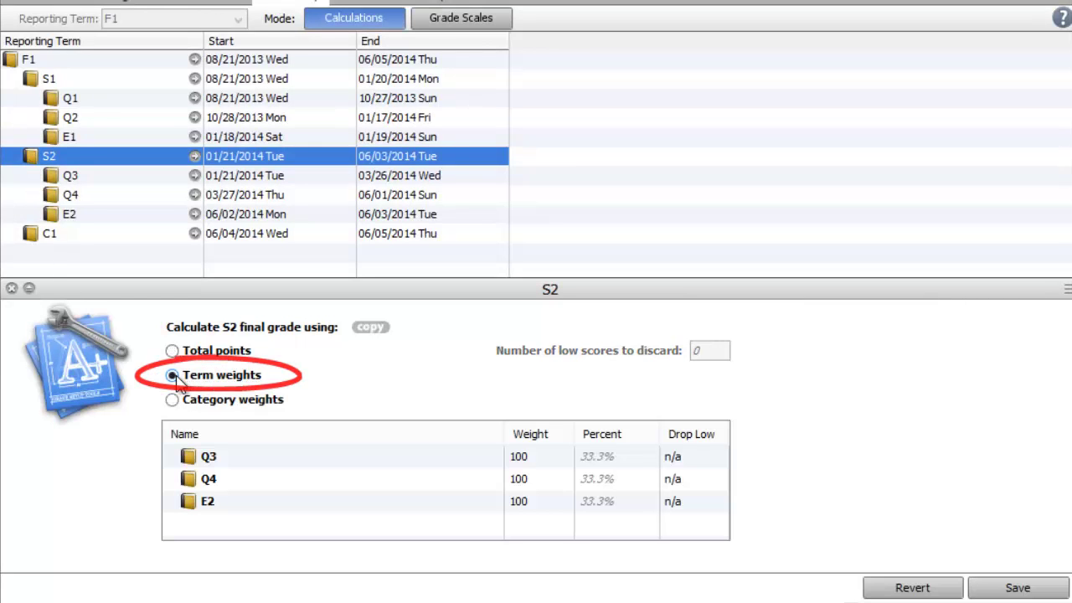
pyautogui.click(519, 458)
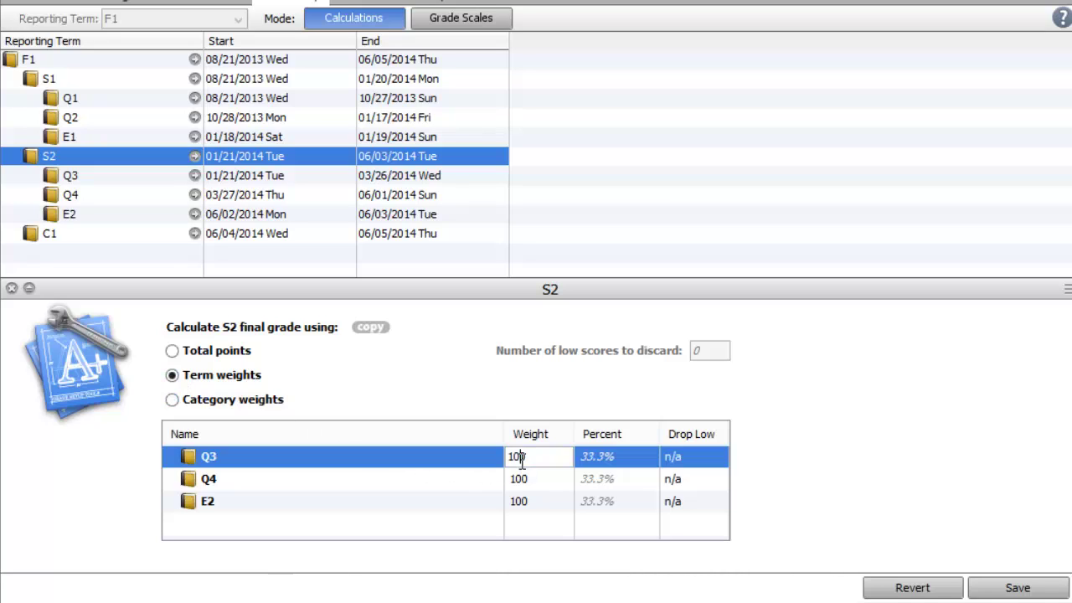
pyautogui.doubleClick(517, 455)
pyautogui.write('40')
pyautogui.doubleClick(529, 478)
pyautogui.write('40')
pyautogui.click(522, 502)
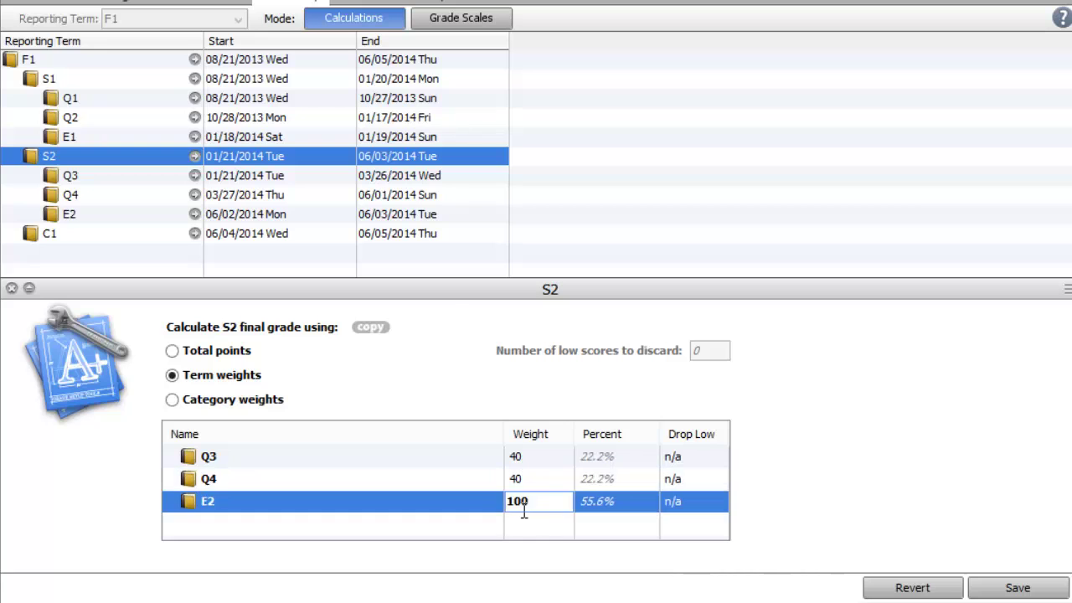
pyautogui.doubleClick(523, 502)
pyautogui.write('20')
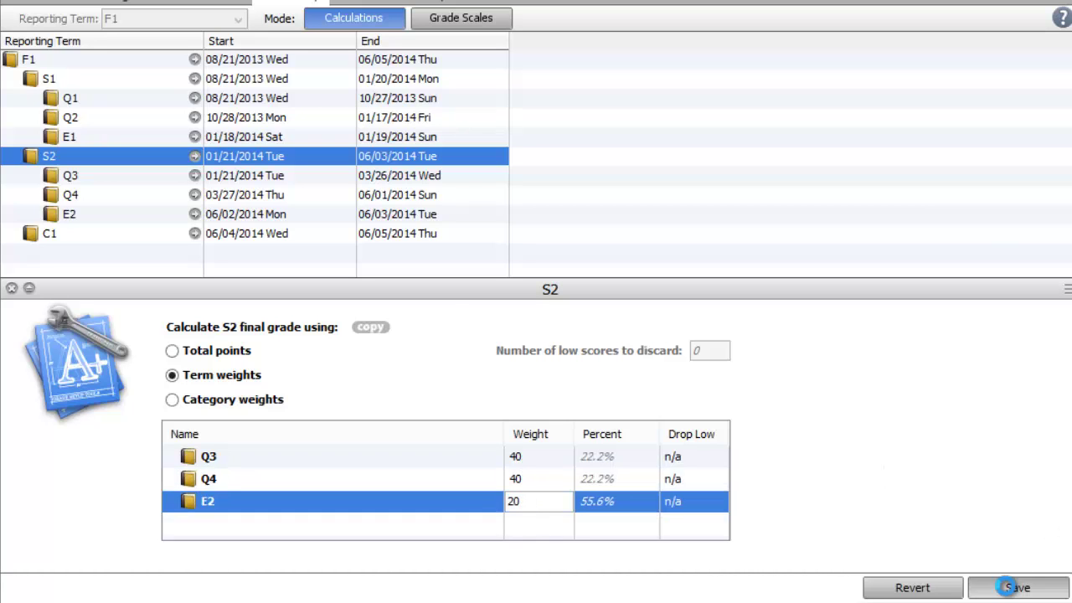
pyautogui.click(1015, 588)
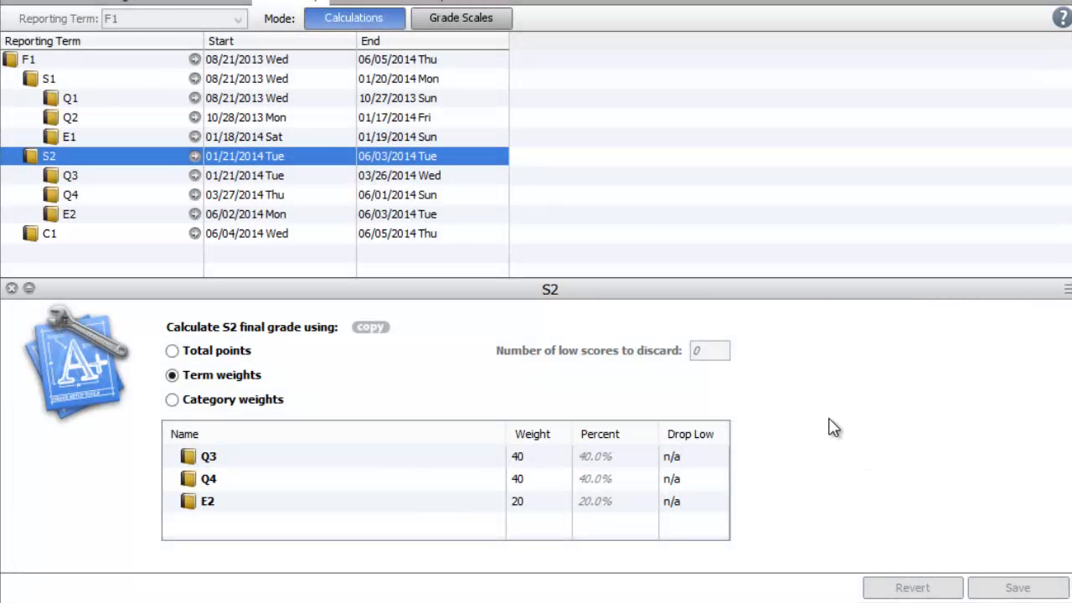
# - Switch the C1 final grade calculation to category weights and add the Exam category
pyautogui.click(79, 235)
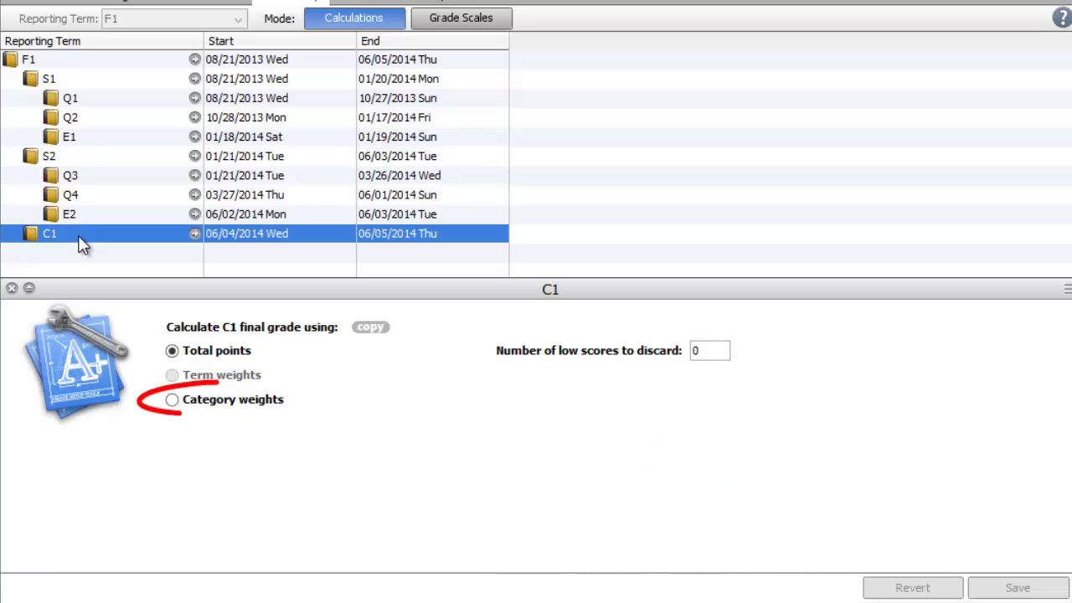
pyautogui.click(171, 401)
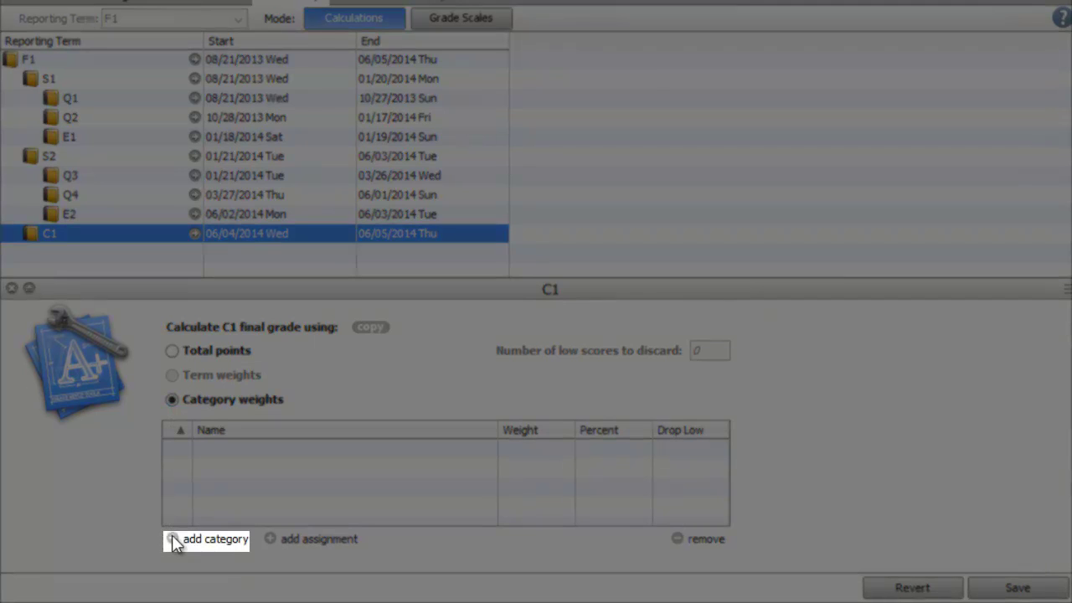
pyautogui.click(173, 538)
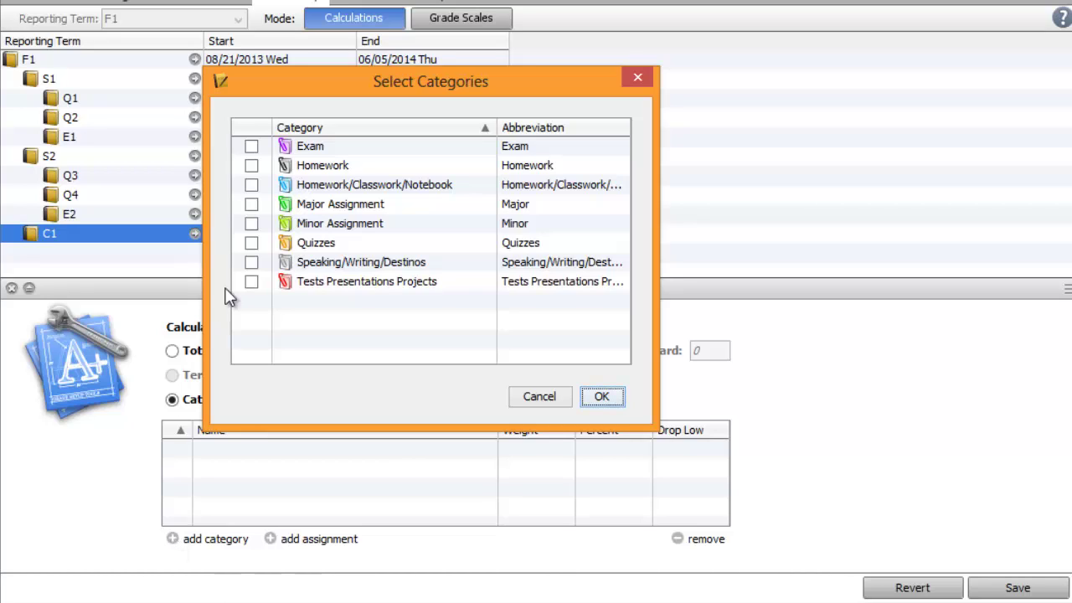
pyautogui.click(251, 147)
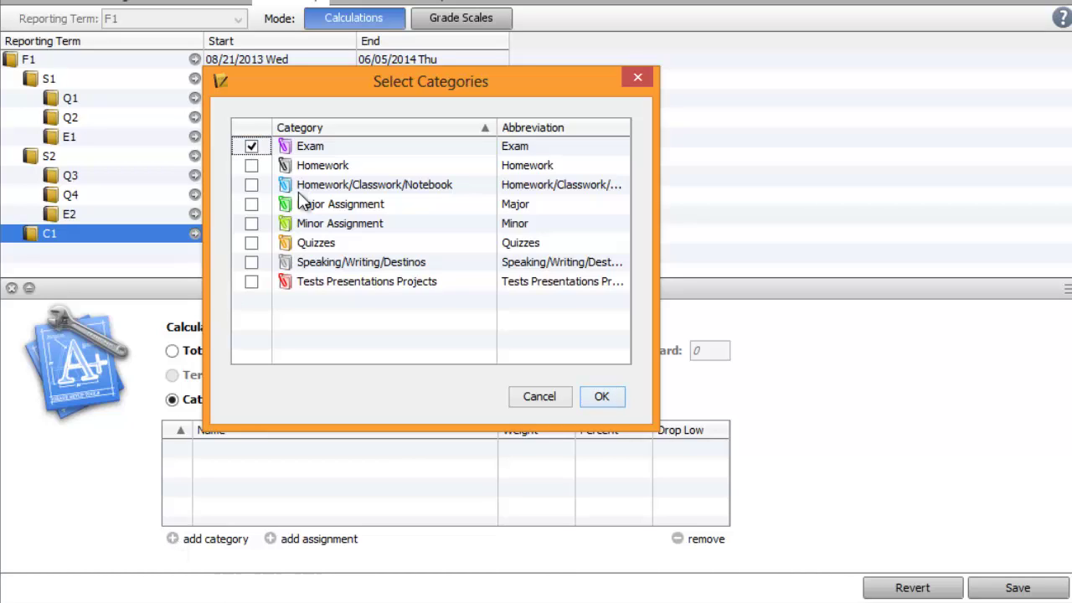
pyautogui.click(594, 399)
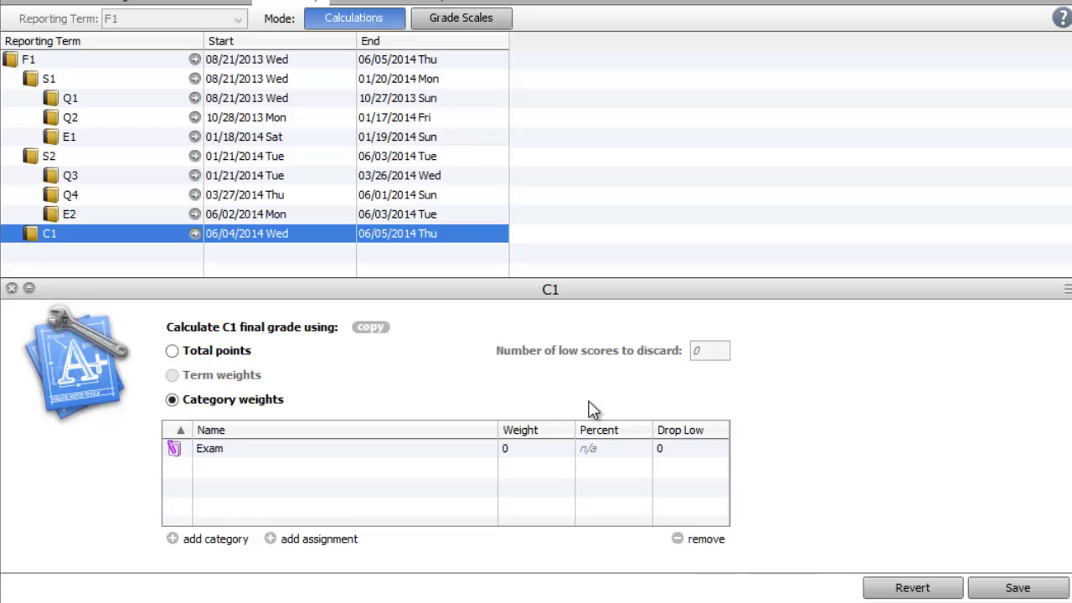
# - Set the Exam category's weight to 100 for C1 and save the calculation
pyautogui.click(546, 452)
pyautogui.click(545, 450)
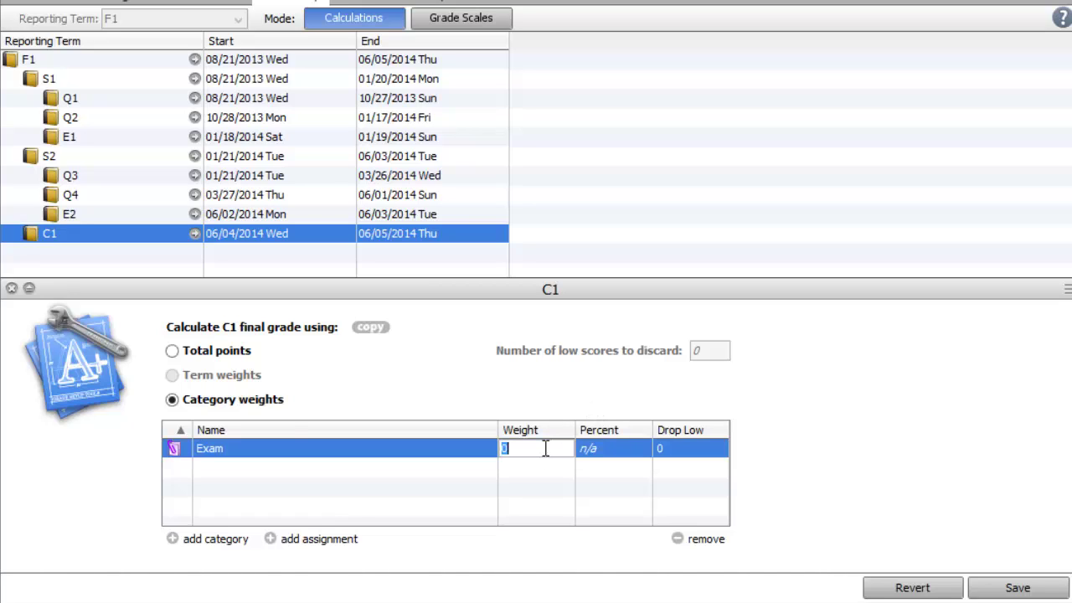
pyautogui.write('100')
pyautogui.click(995, 587)
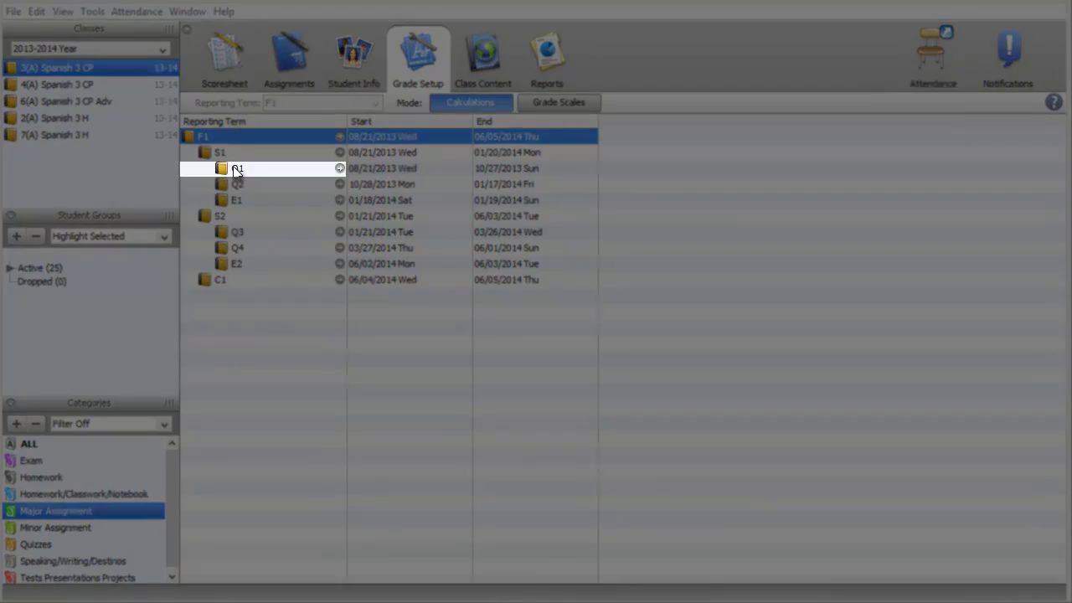
# - Switch the Q1 final grade calculation to category weights and add the Homework, Major Assignment and Minor Assignment categories
pyautogui.click(237, 170)
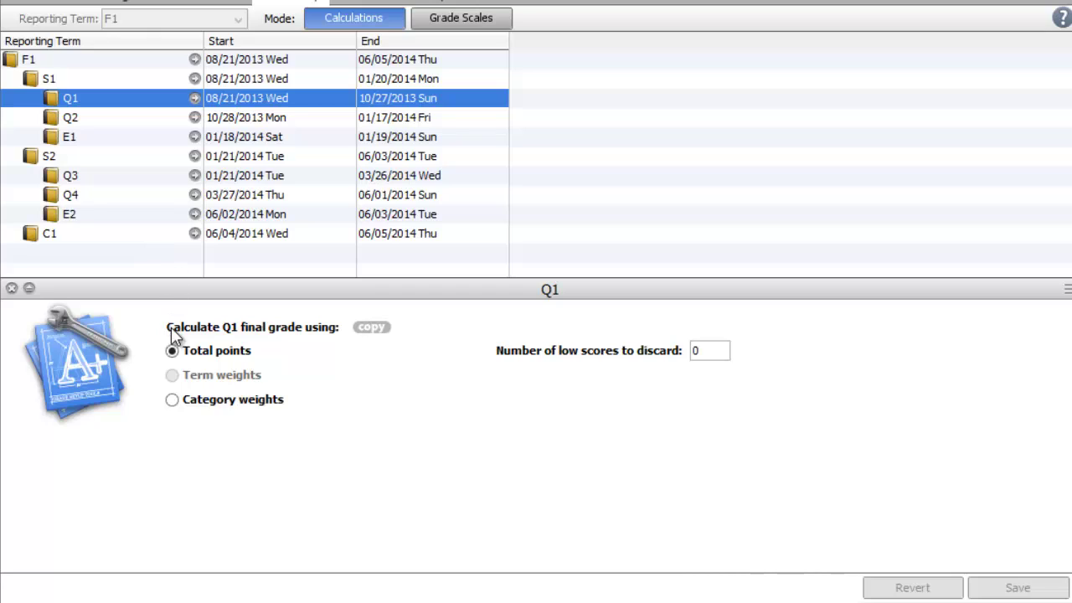
pyautogui.click(173, 401)
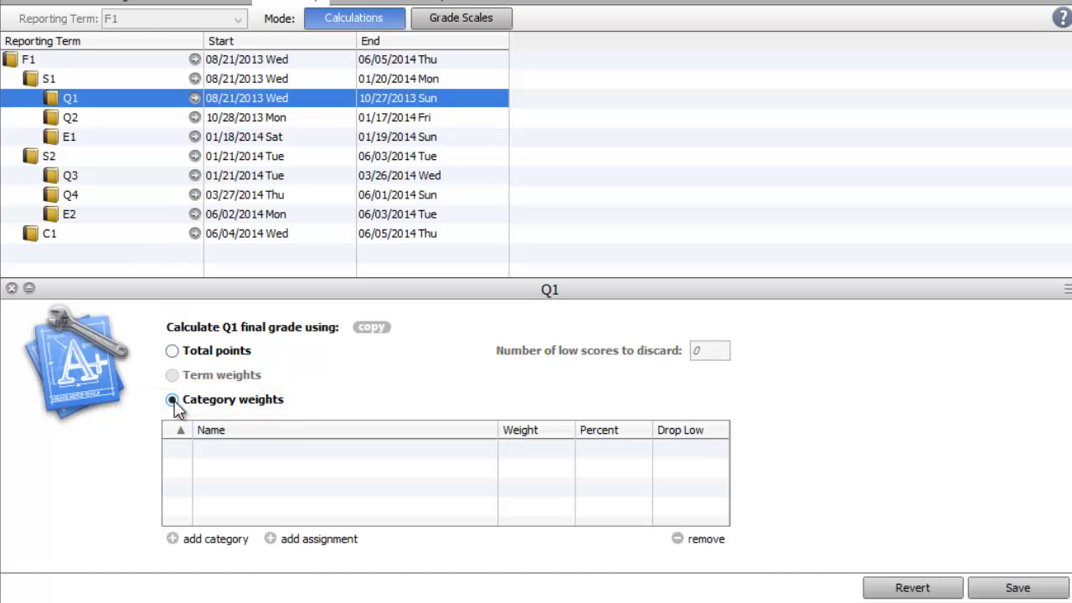
pyautogui.click(172, 538)
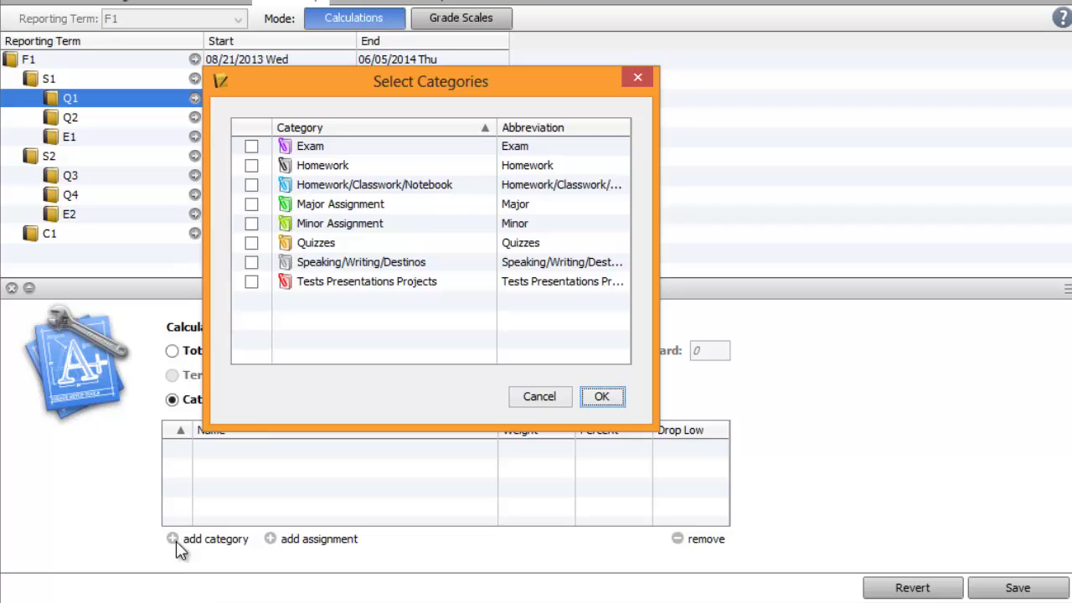
pyautogui.click(251, 205)
pyautogui.click(251, 224)
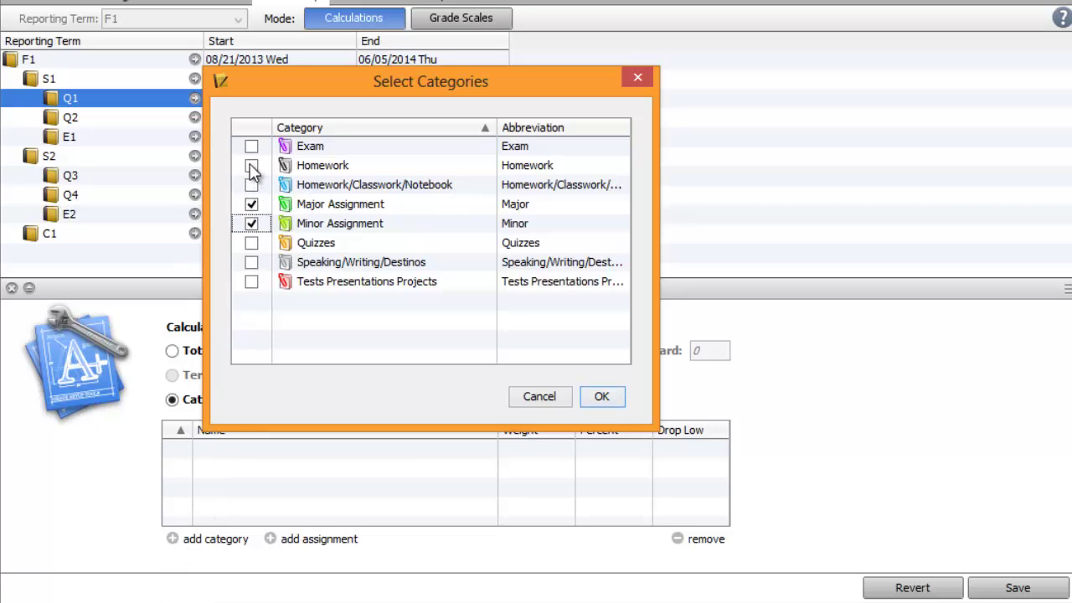
pyautogui.click(252, 166)
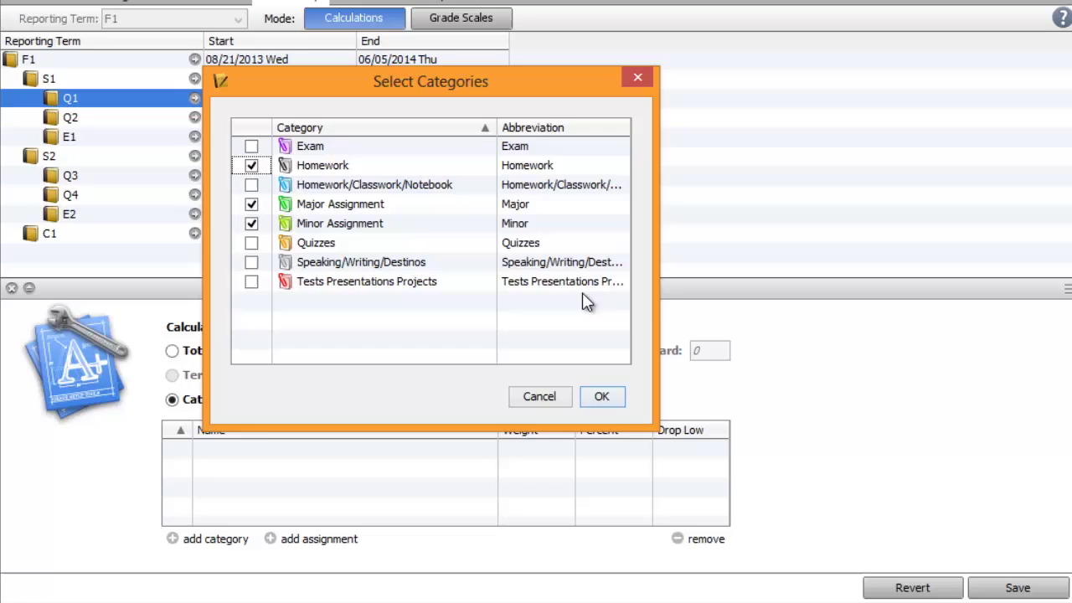
pyautogui.click(602, 397)
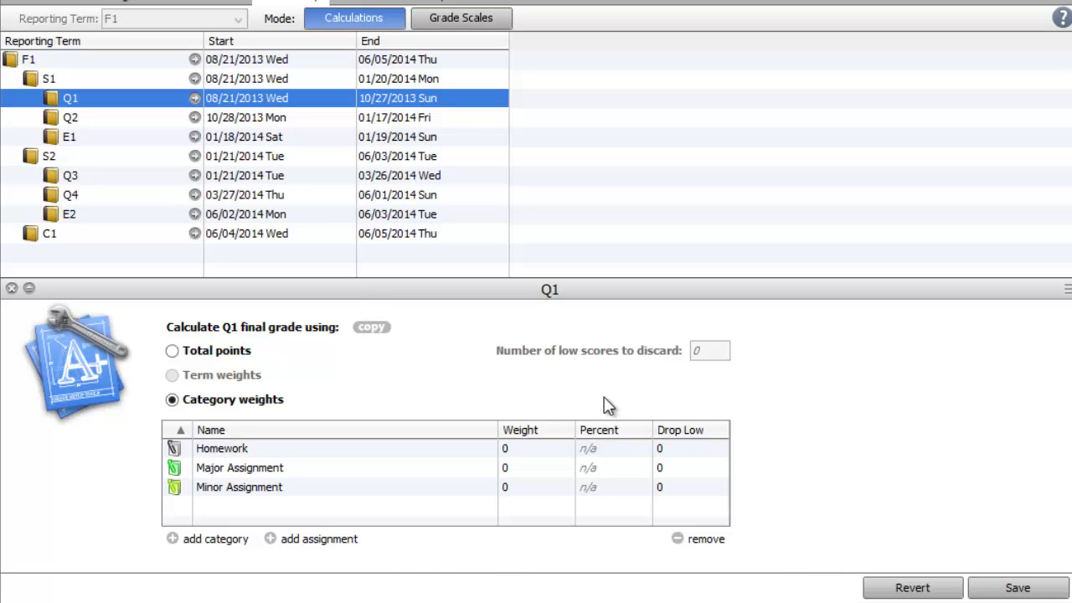
# - Set Q1 category weights of 50 for Major Assignment, 30 for Minor Assignment and 20 for Homework, and save the calculation
pyautogui.click(550, 467)
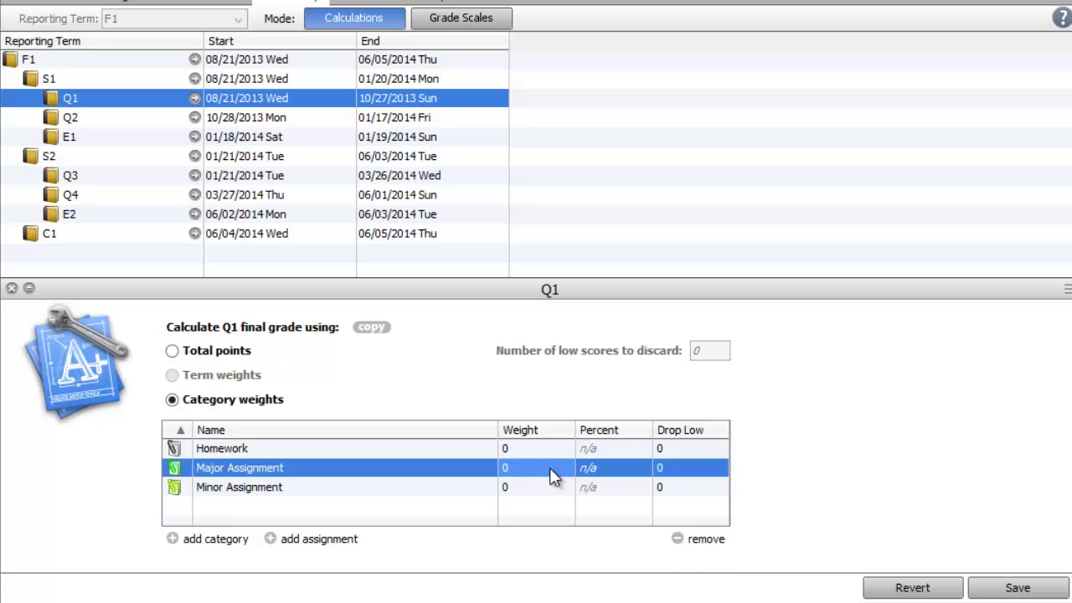
pyautogui.click(549, 467)
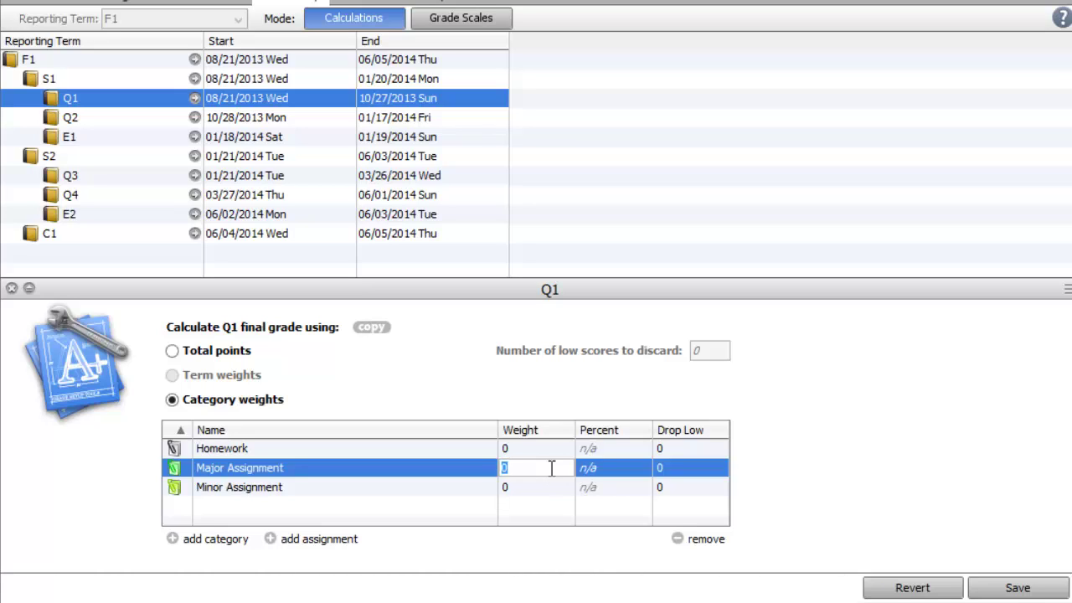
pyautogui.write('50')
pyautogui.click(544, 493)
pyautogui.click(542, 489)
pyautogui.write('50')
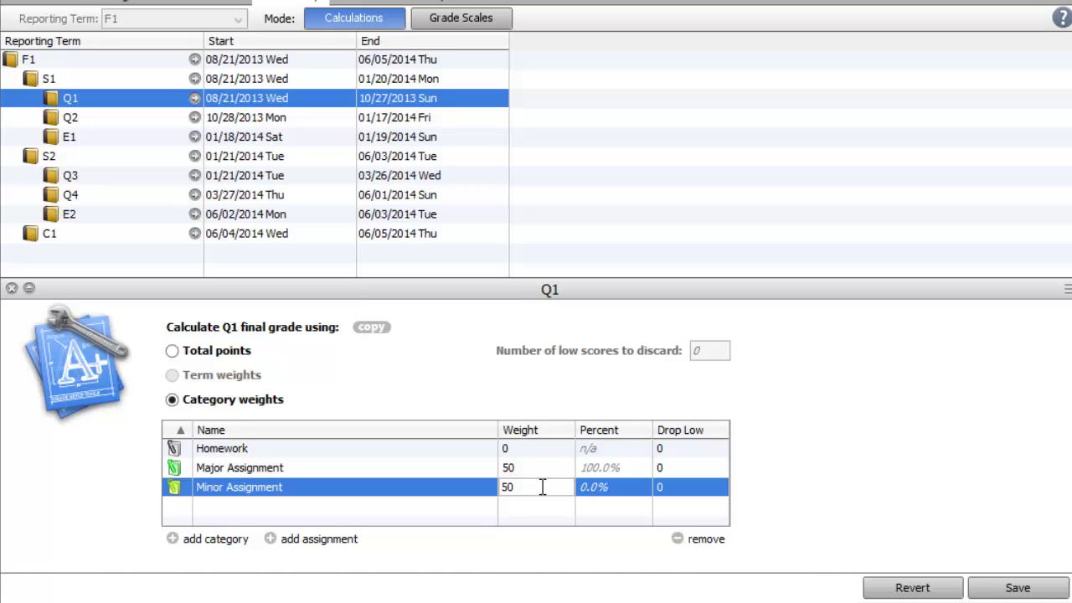
pyautogui.doubleClick(543, 486)
pyautogui.write('30')
pyautogui.click(529, 453)
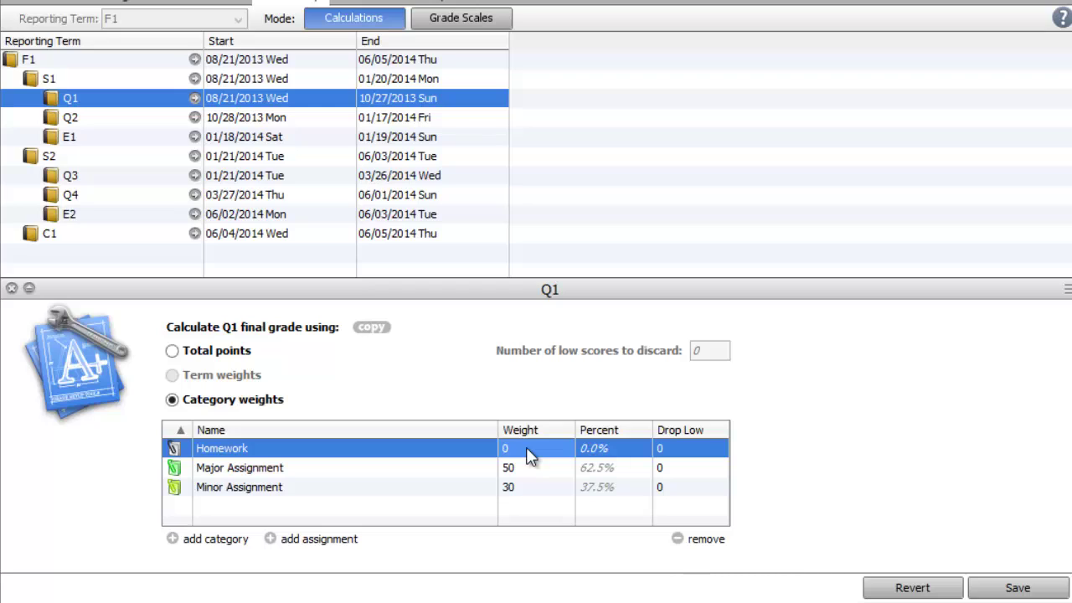
pyautogui.doubleClick(529, 453)
pyautogui.write('20')
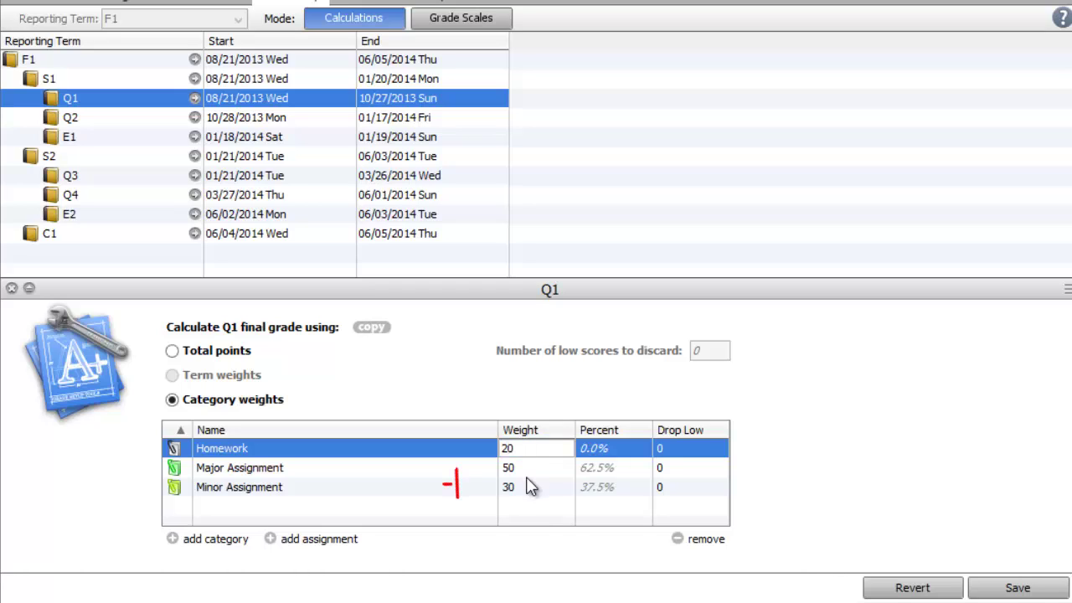
pyautogui.press('Return')
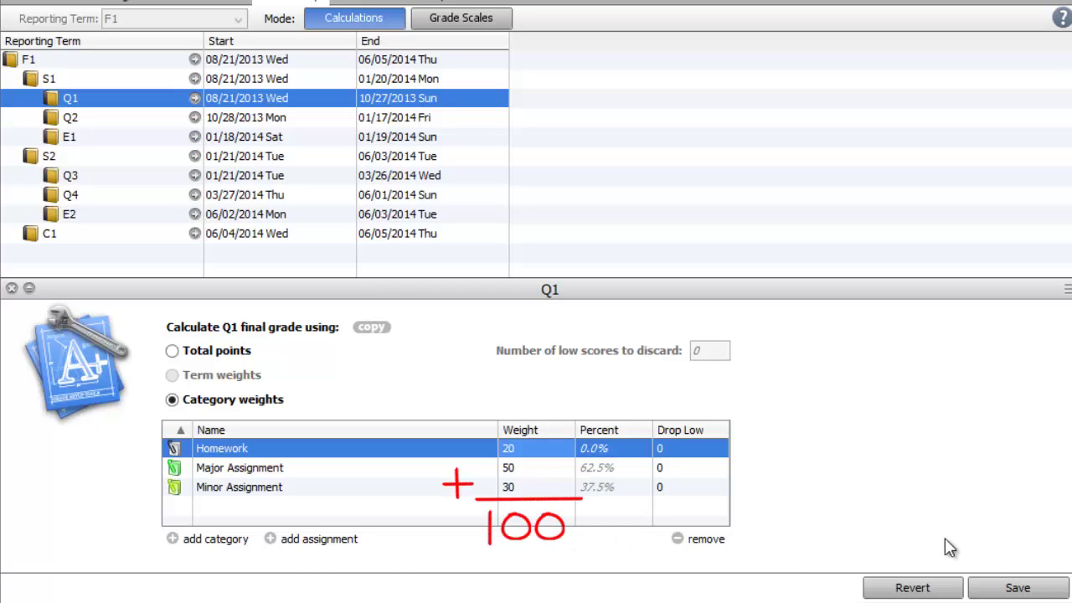
pyautogui.click(1016, 587)
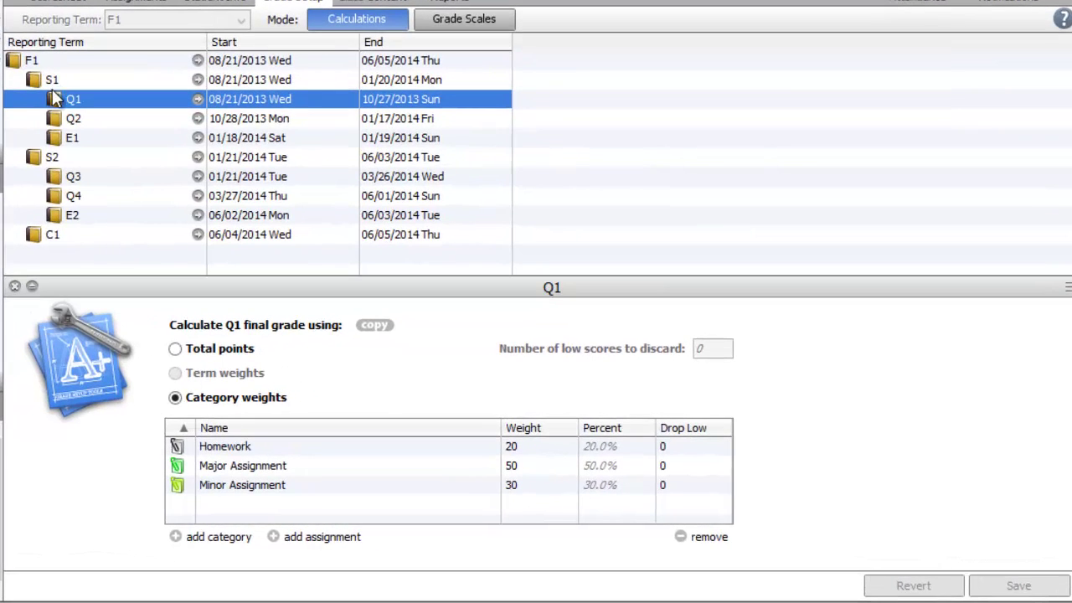
# - Copy the grade setup of Q1 only to the Q2, Q3 and Q4 reporting terms of the same class
pyautogui.rightClick(53, 97)
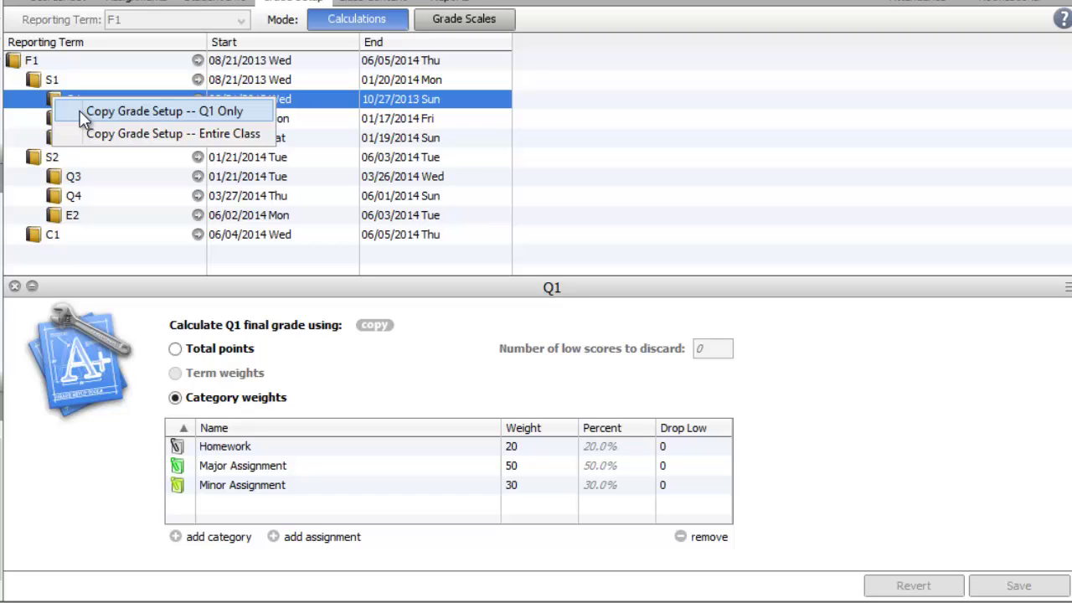
pyautogui.click(84, 113)
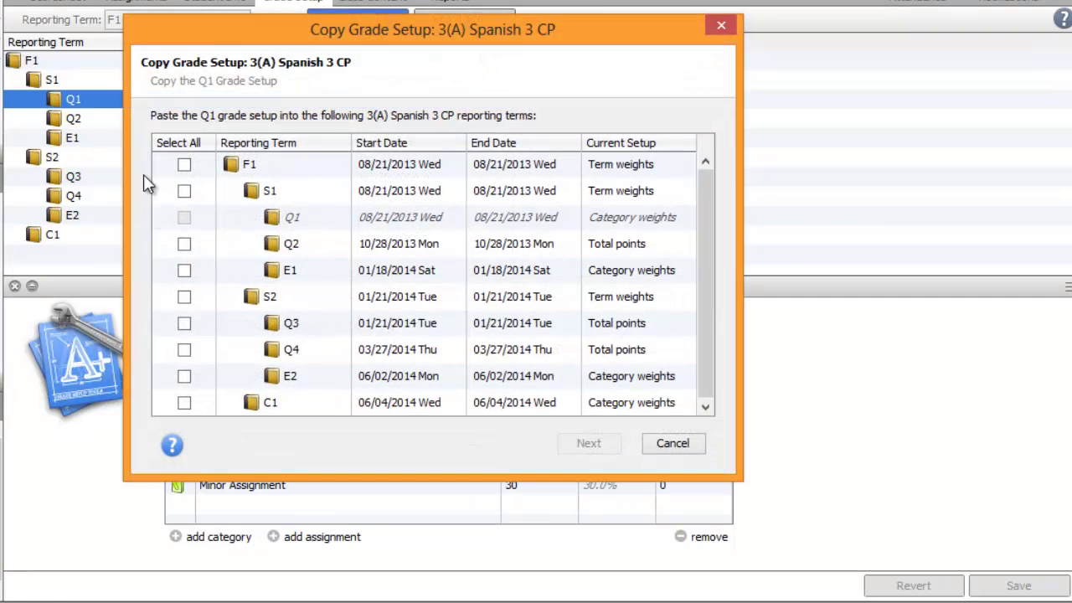
pyautogui.click(185, 245)
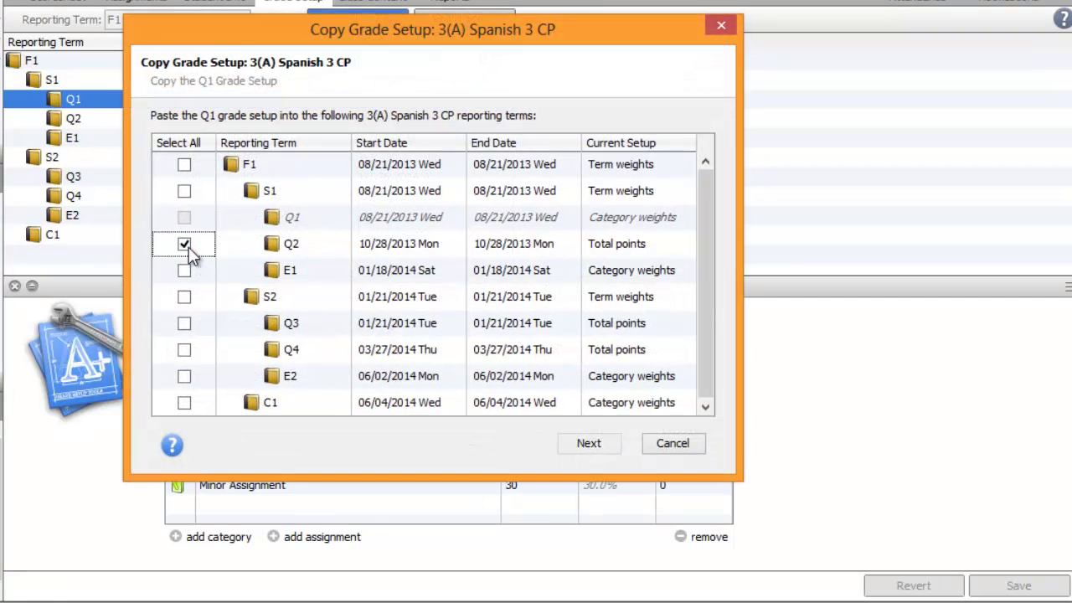
pyautogui.click(184, 324)
pyautogui.click(184, 351)
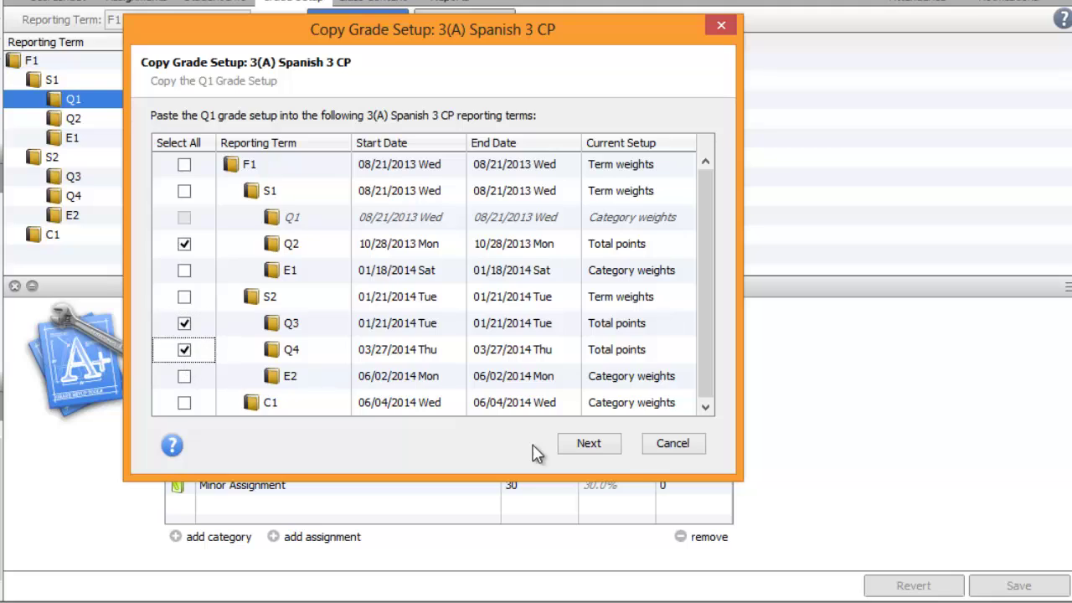
pyautogui.click(584, 444)
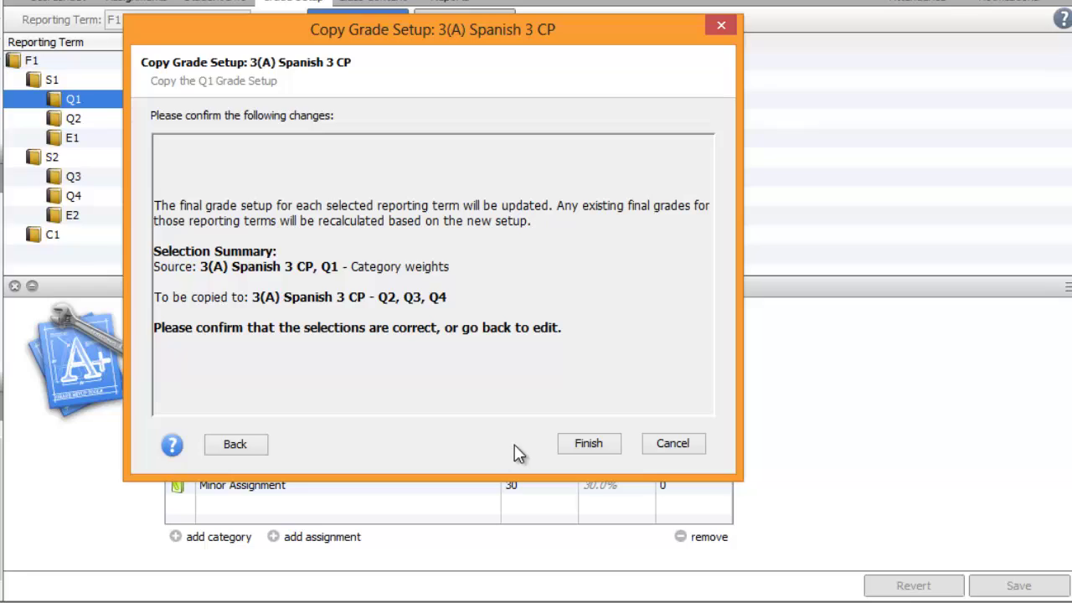
pyautogui.click(573, 445)
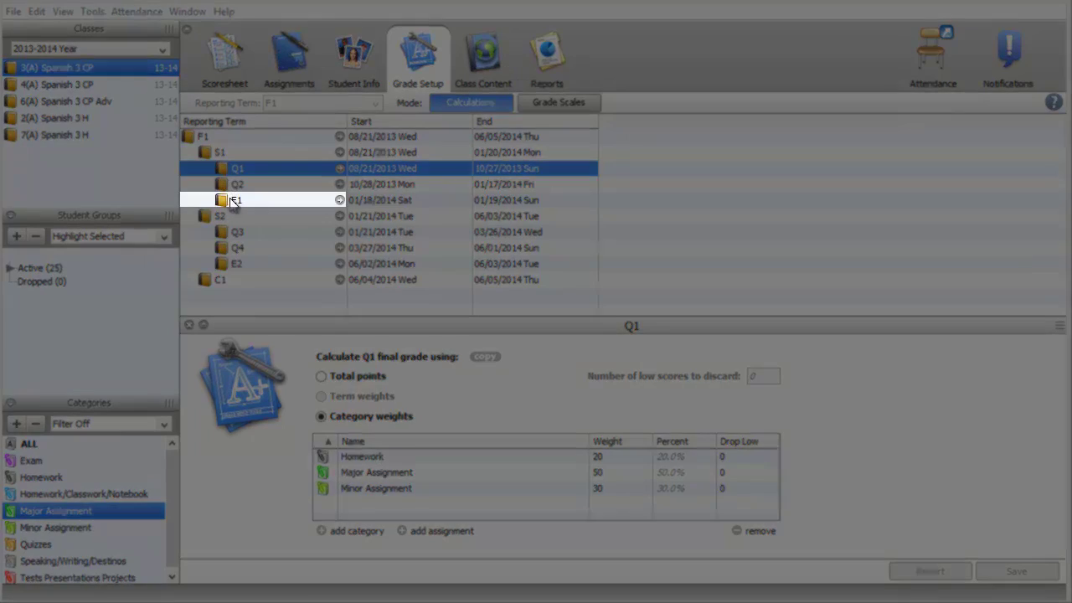
# - Switch the E1 final grade calculation to category weights and add the Exam category
pyautogui.click(235, 200)
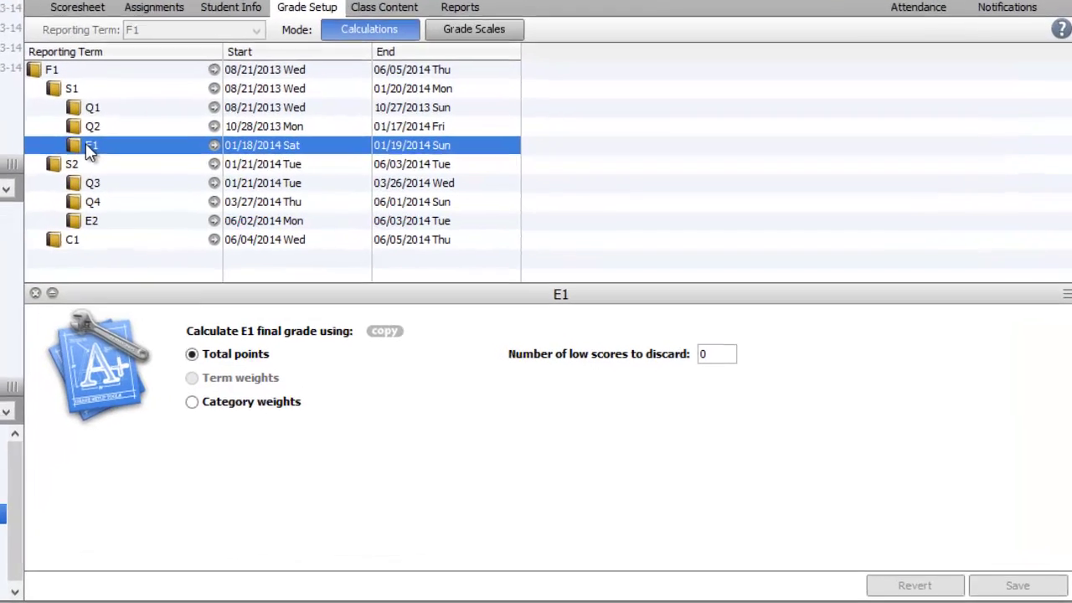
pyautogui.click(171, 401)
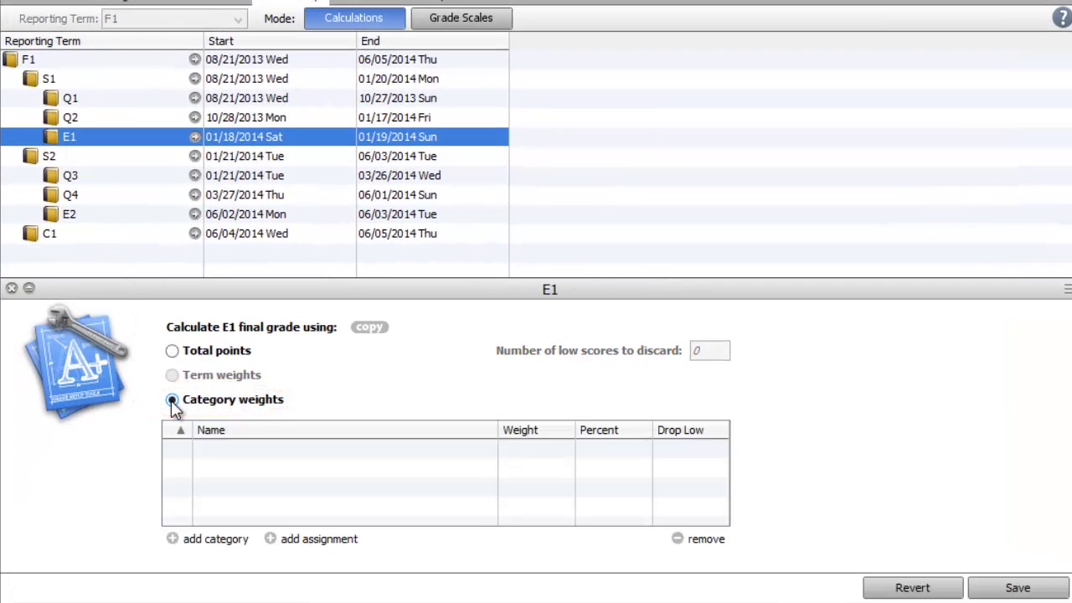
pyautogui.click(173, 539)
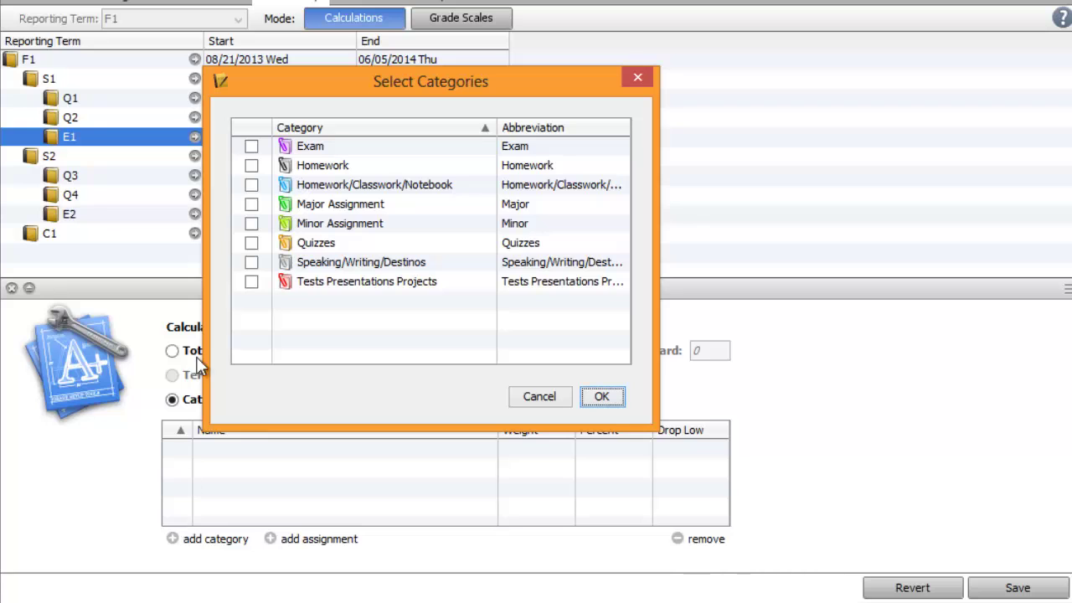
pyautogui.click(251, 148)
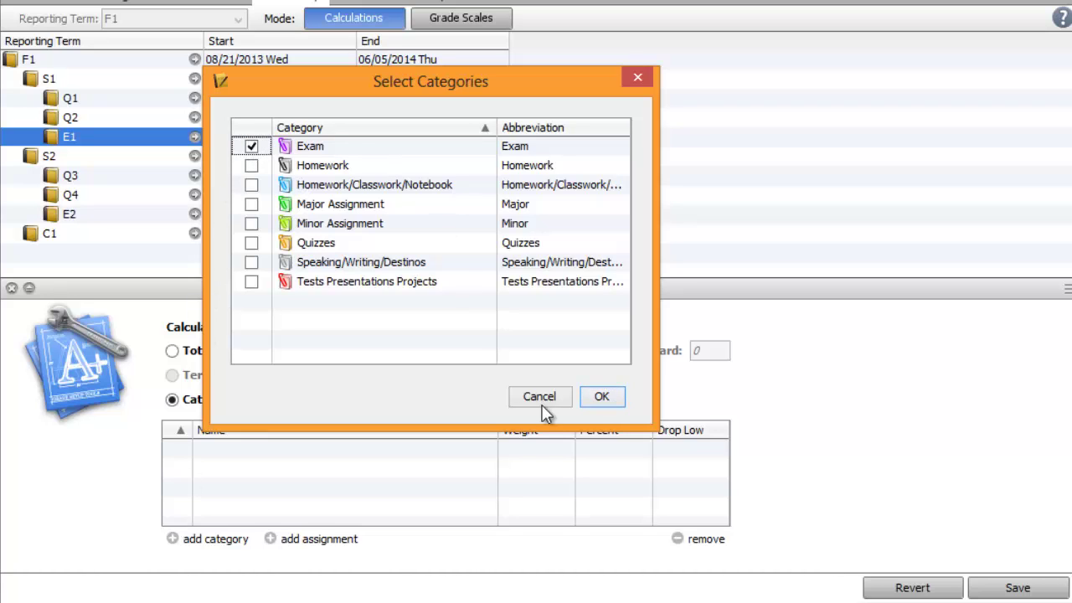
pyautogui.click(599, 398)
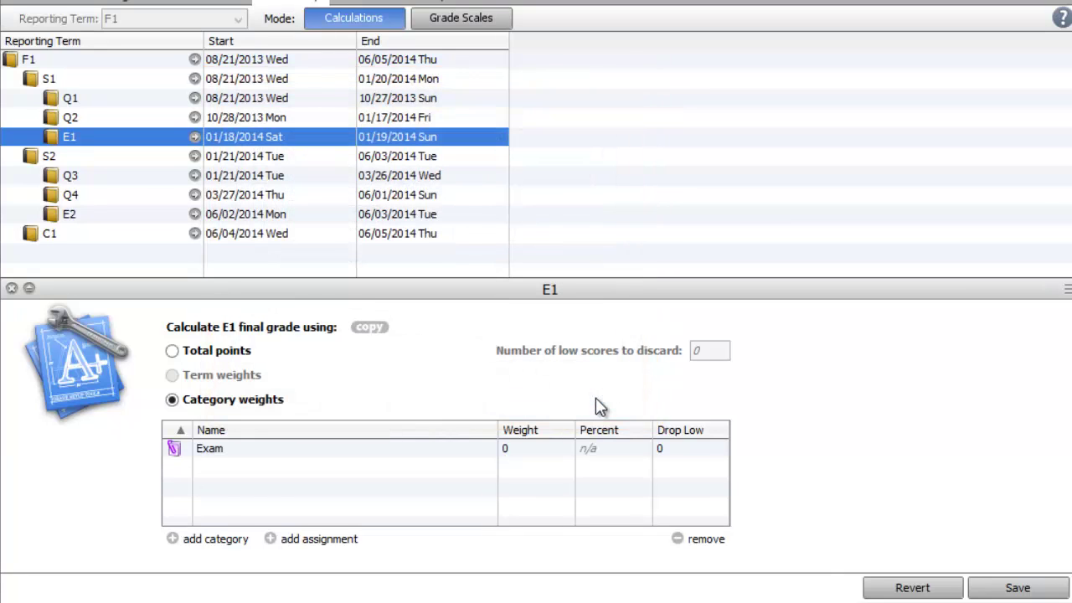
# - Set the Exam category's weight to 100 for E1 and save the calculation
pyautogui.click(548, 448)
pyautogui.click(550, 448)
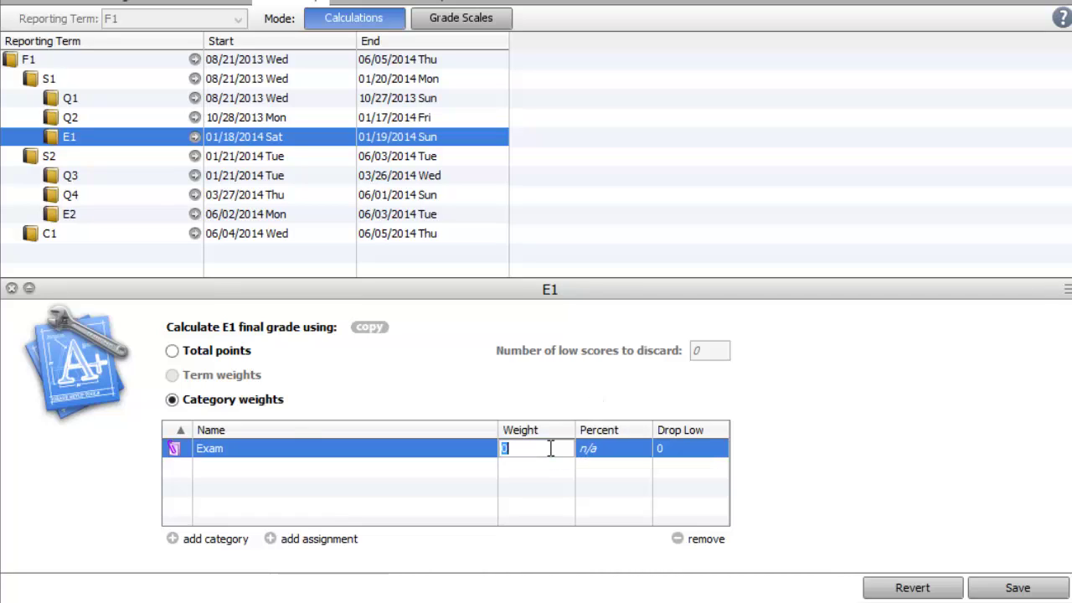
pyautogui.write('100')
pyautogui.click(1018, 588)
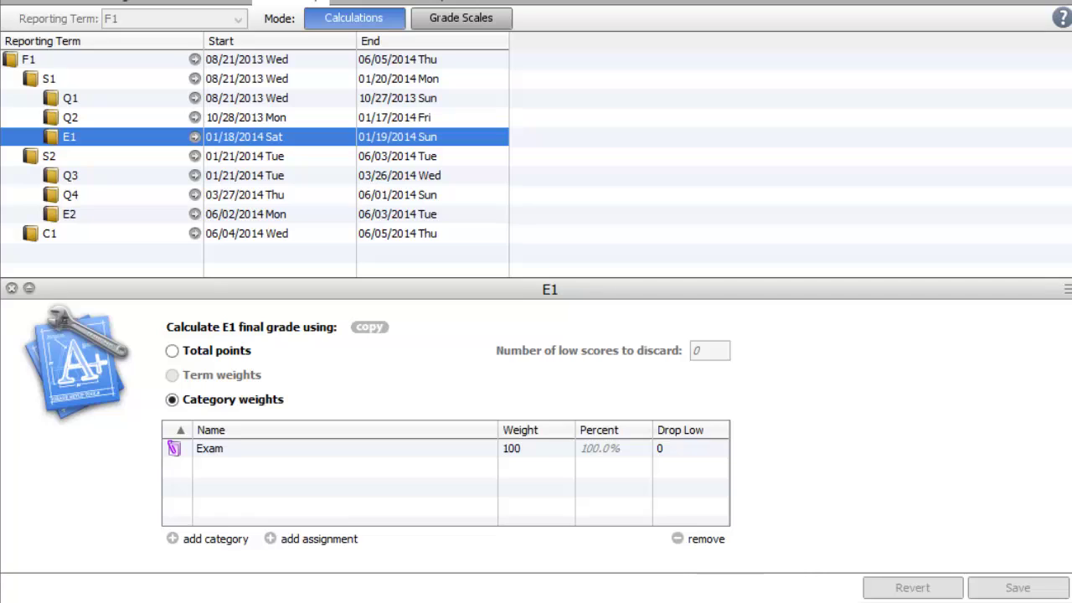
# - Copy the grade setup of E1 only to the E2 reporting term of the same class
pyautogui.rightClick(49, 145)
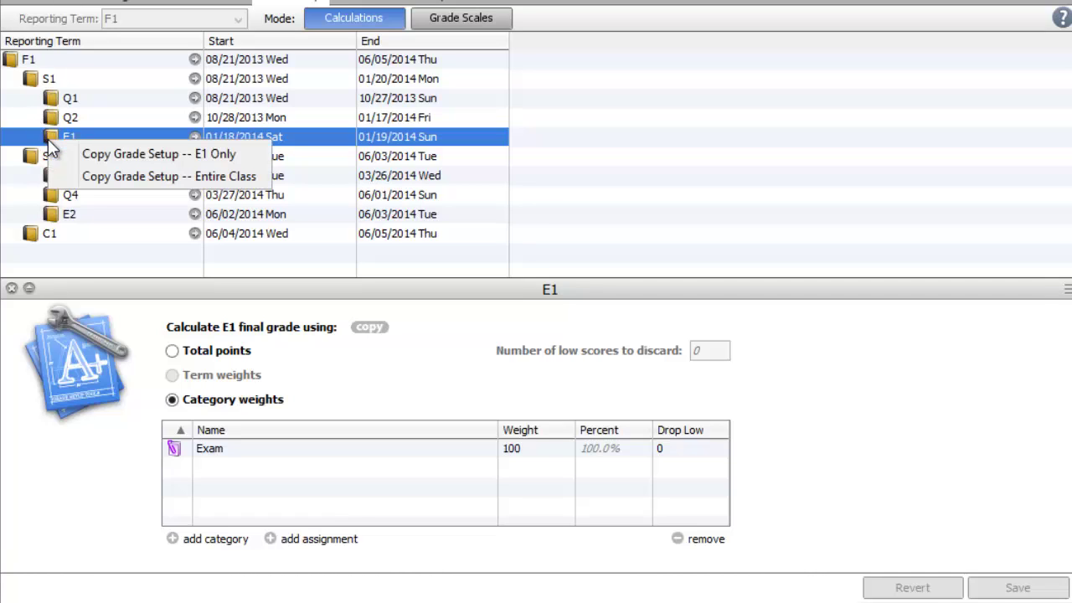
pyautogui.click(86, 155)
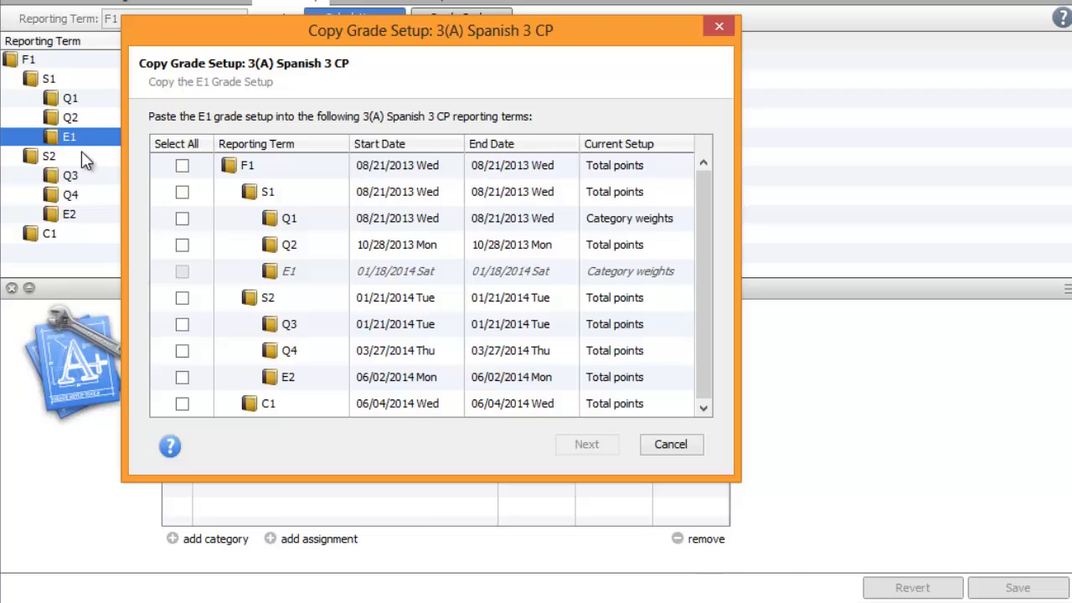
pyautogui.click(181, 377)
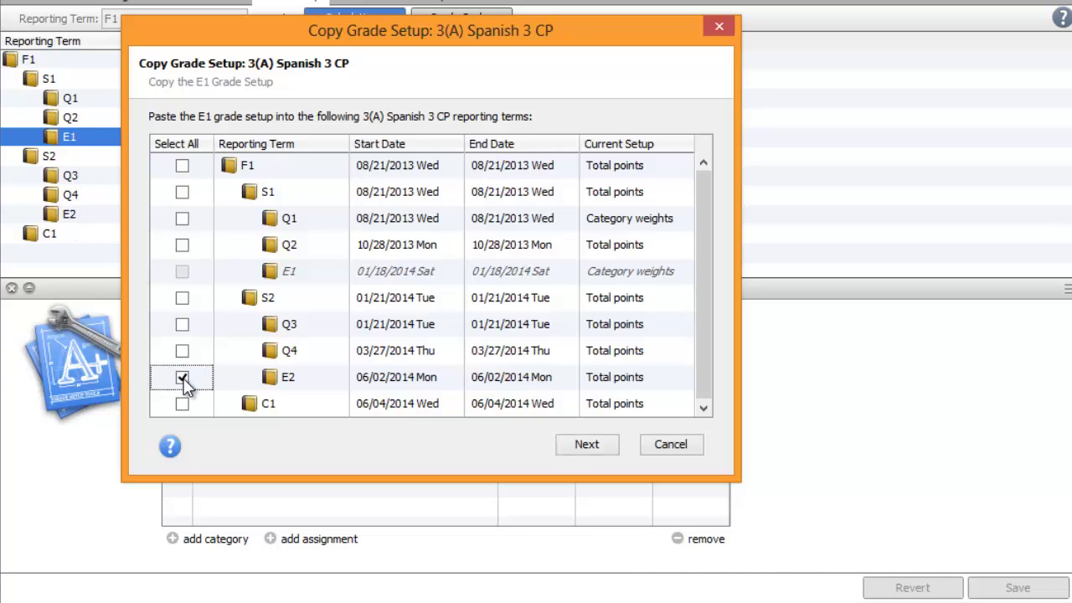
pyautogui.click(578, 446)
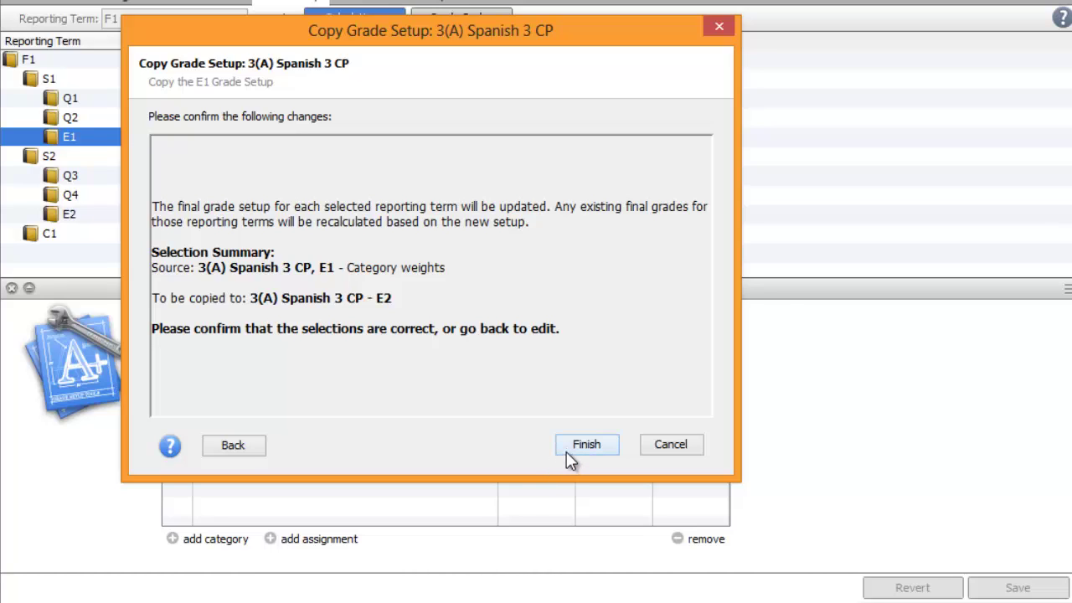
pyautogui.click(570, 447)
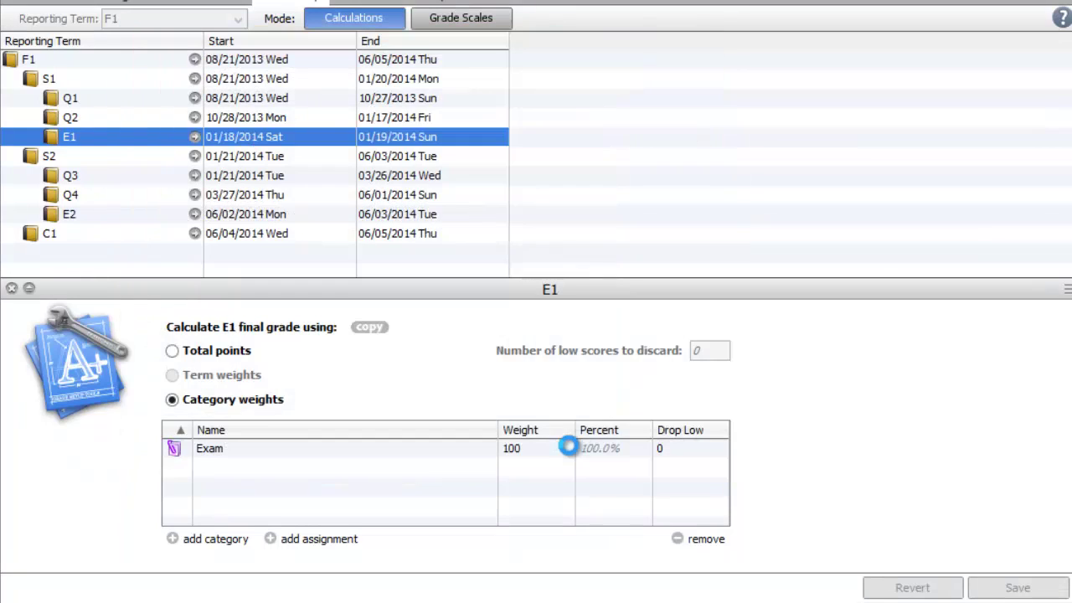